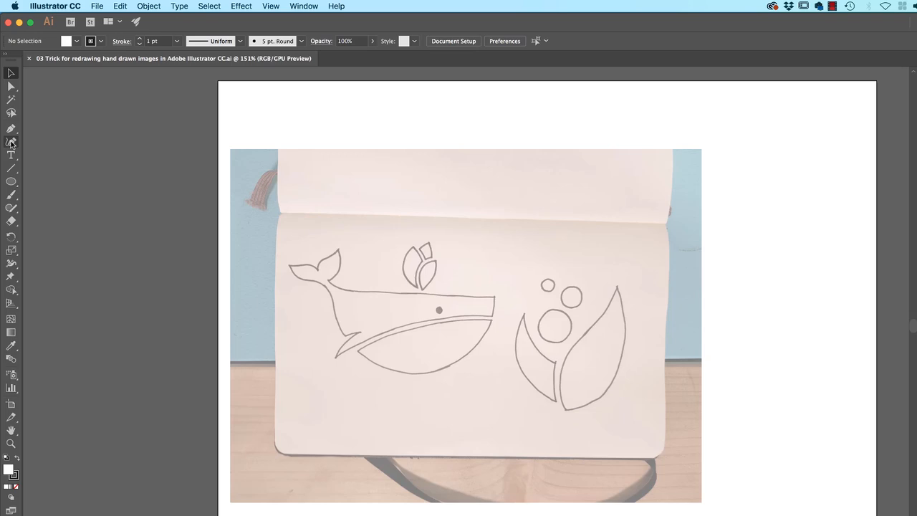
# Trace the largest circle of the plant sketch with the Pen tool as a closed path about 39 pt across.
pyautogui.click(11, 128)
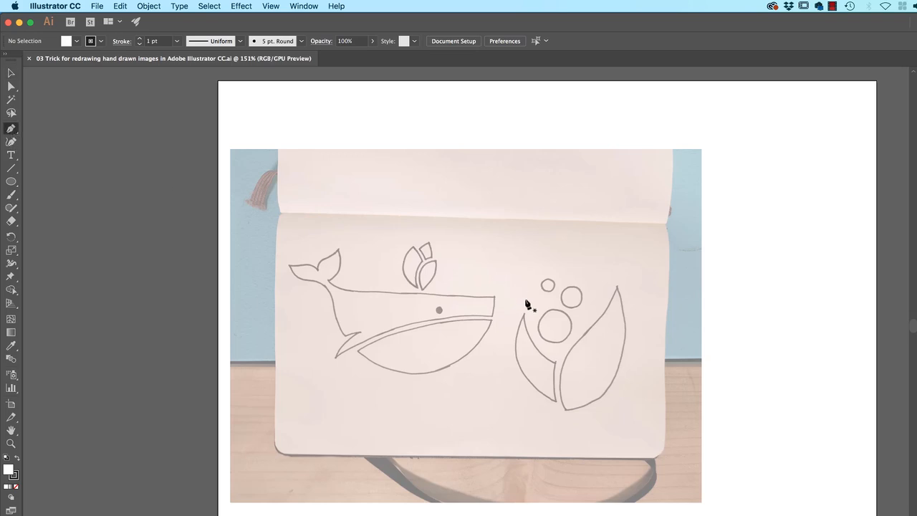
pyautogui.press('super+plus')
pyautogui.press('super+plus')
pyautogui.press('super+plus')
pyautogui.moveTo(636, 355)
pyautogui.mouseDown()
pyautogui.moveTo(647, 350)
pyautogui.moveTo(385, 315)
pyautogui.mouseUp()
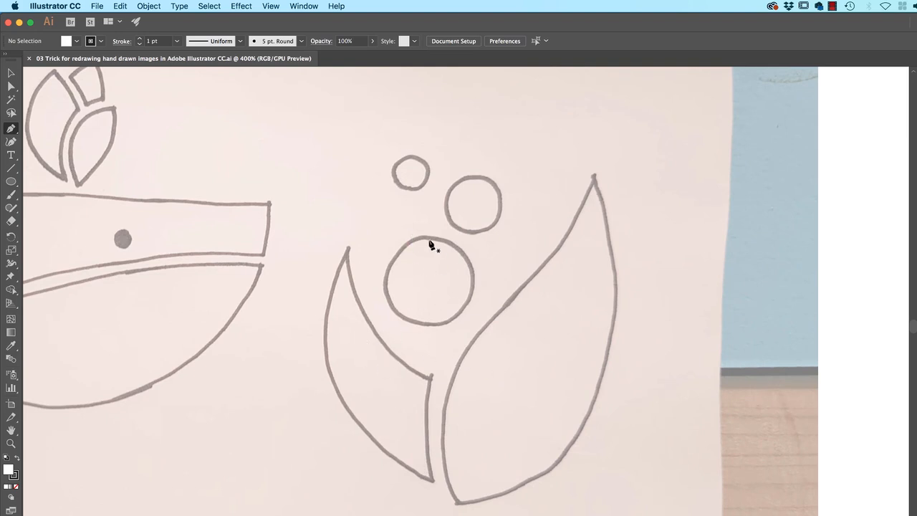
pyautogui.moveTo(437, 238); pyautogui.dragTo(449, 238)
pyautogui.moveTo(473, 279); pyautogui.dragTo(472, 290)
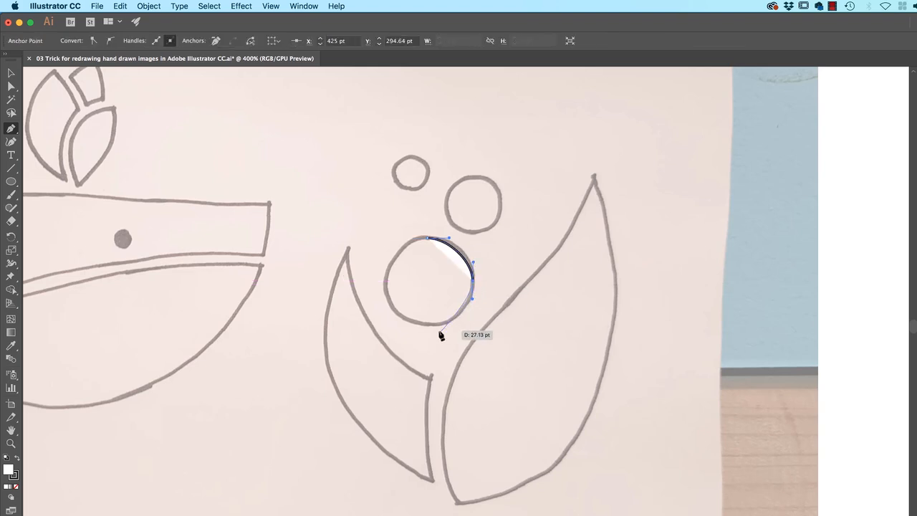
pyautogui.moveTo(433, 324); pyautogui.dragTo(408, 328)
pyautogui.moveTo(385, 284); pyautogui.dragTo(387, 266)
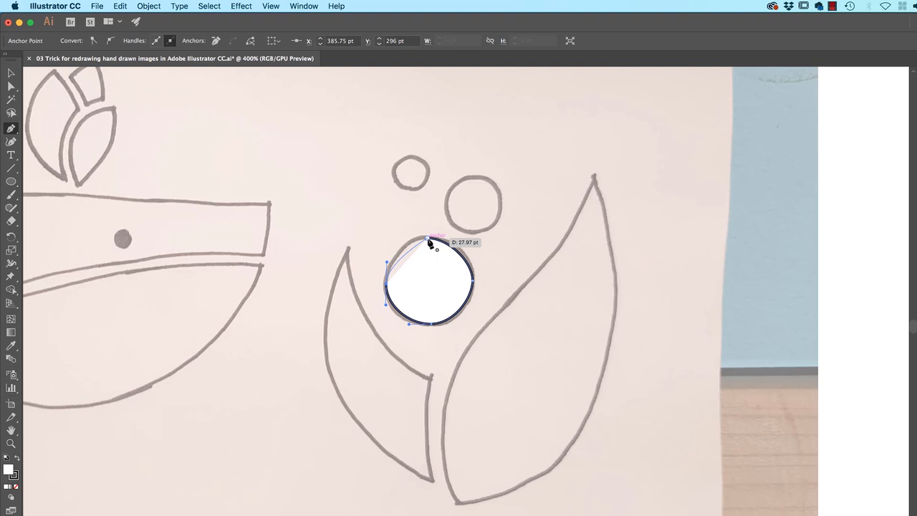
pyautogui.moveTo(428, 238); pyautogui.dragTo(449, 238)
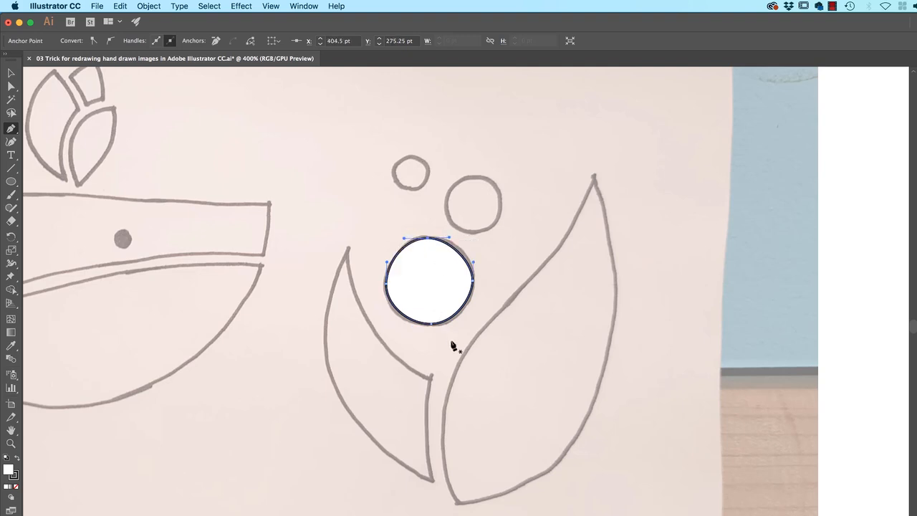
pyautogui.press('v')
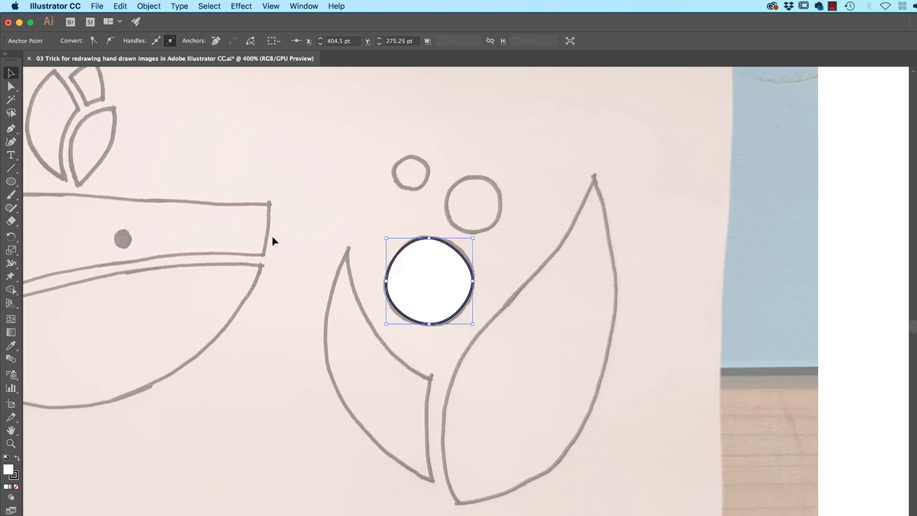
# Trace the medium circle above the largest one with the Curvature tool as a closed path about 25 pt across.
pyautogui.click(11, 142)
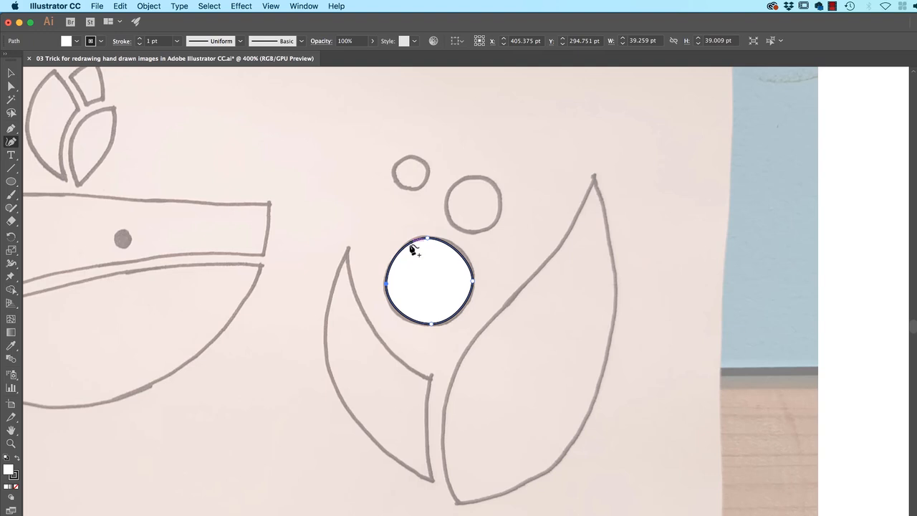
pyautogui.click(470, 176)
pyautogui.click(501, 202)
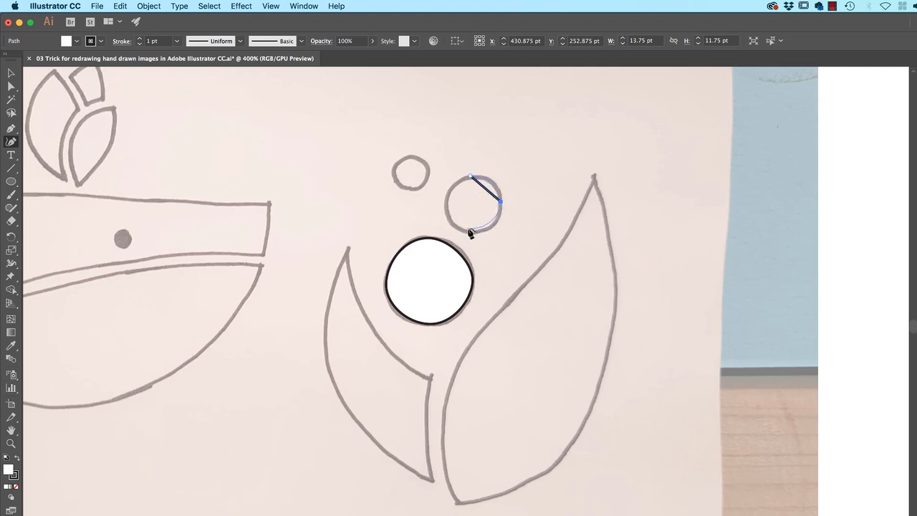
pyautogui.click(472, 233)
pyautogui.click(447, 203)
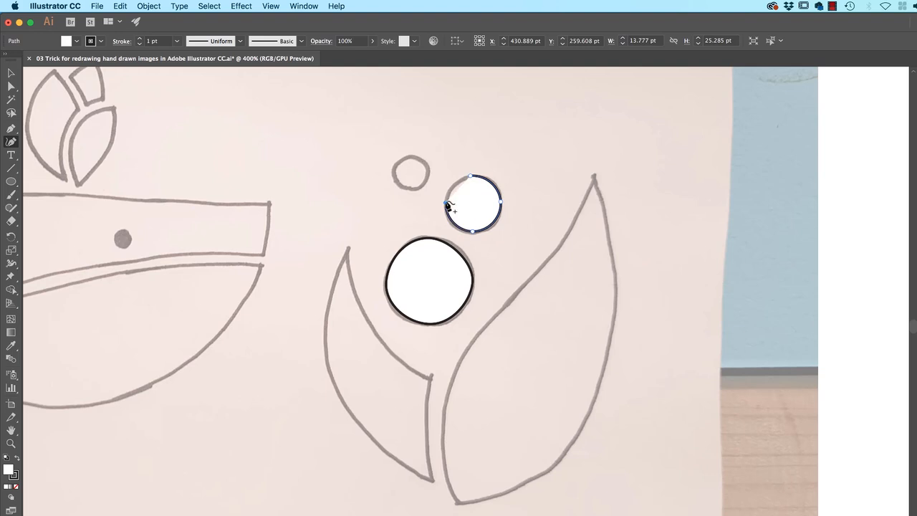
pyautogui.click(471, 179)
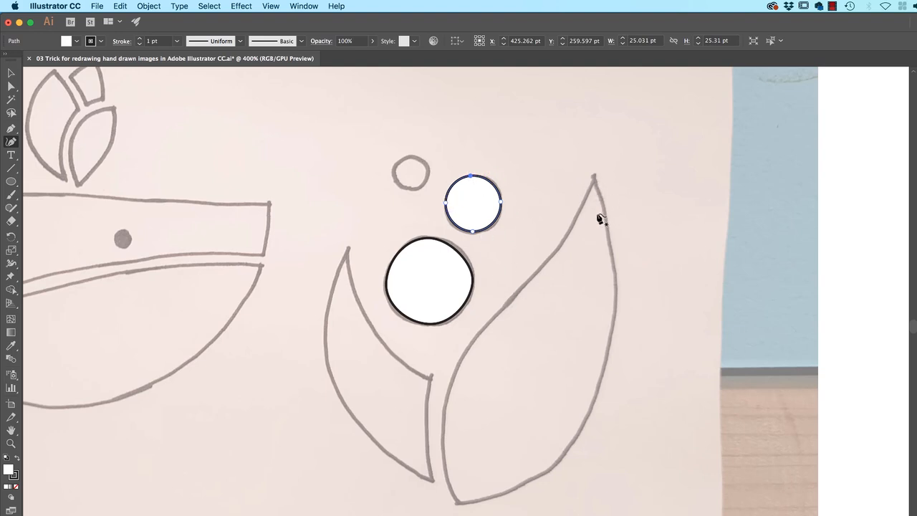
# Trace the large leaf with the Curvature tool as a closed path about 82 by 146 pt, with sharp corners at both tips.
pyautogui.click(593, 179)
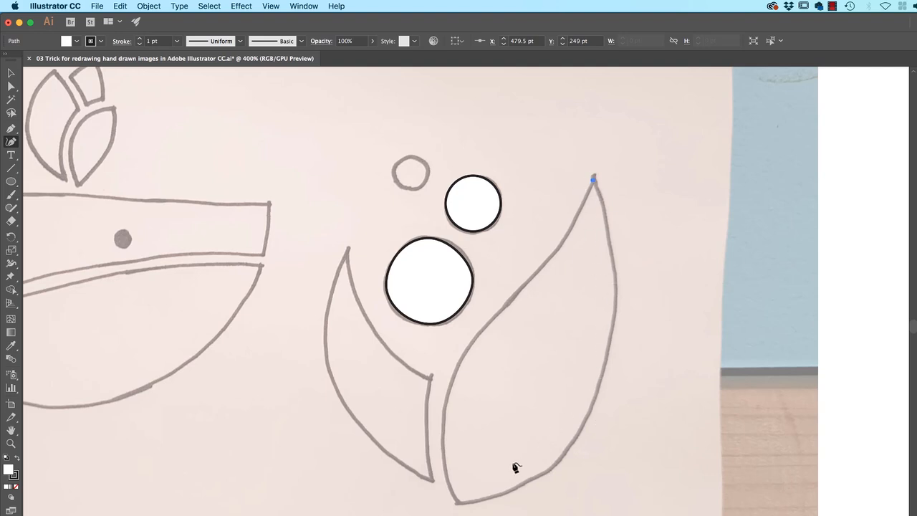
pyautogui.click(599, 387)
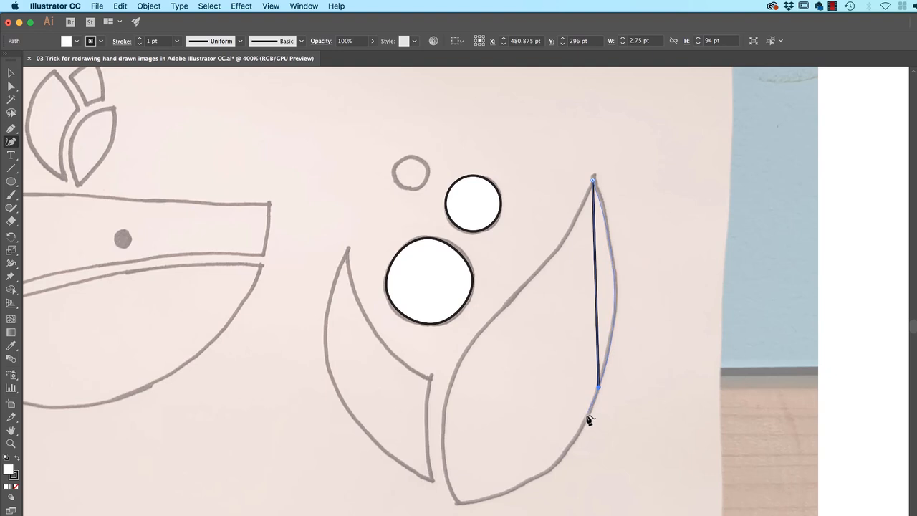
pyautogui.click(459, 503)
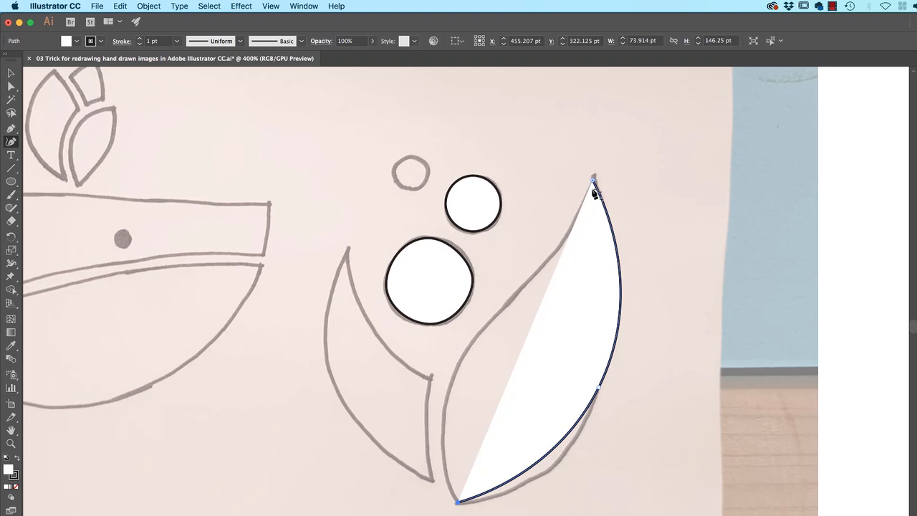
pyautogui.click(450, 377)
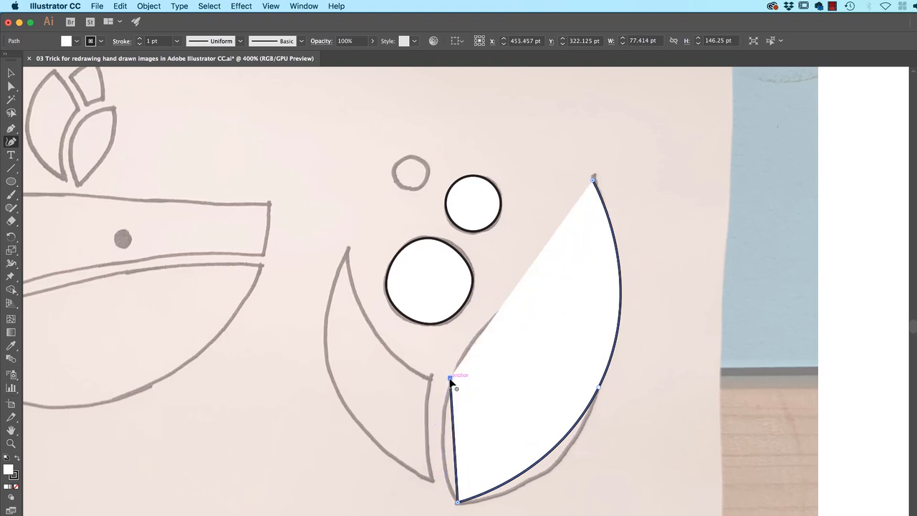
pyautogui.click(556, 268)
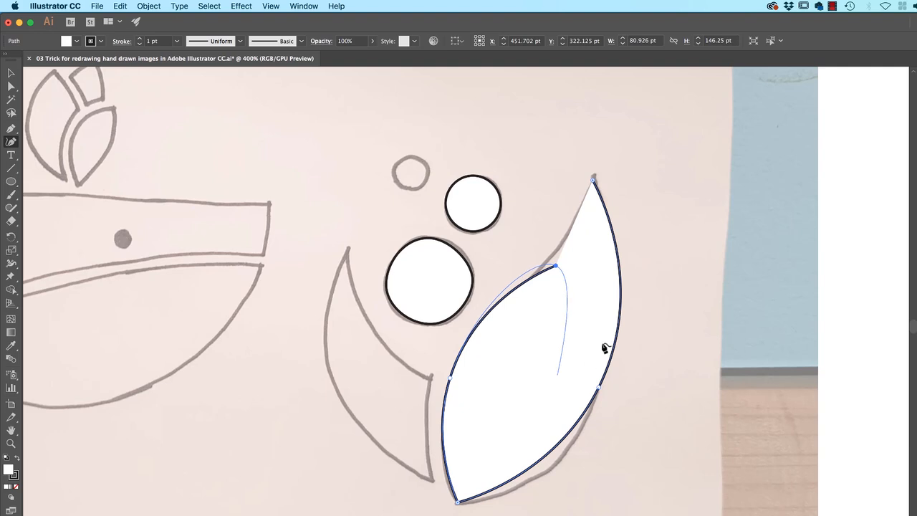
pyautogui.click(593, 181)
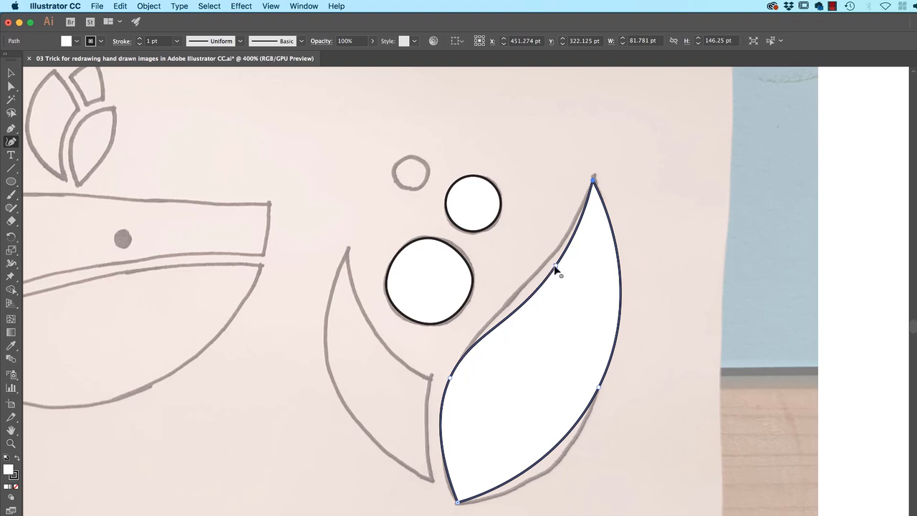
# Adjust the large leaf's inner and outer edge points to follow the sketch, and move the leaf about 97 pt right, clear of the sketch.
pyautogui.moveTo(555, 267); pyautogui.dragTo(538, 256)
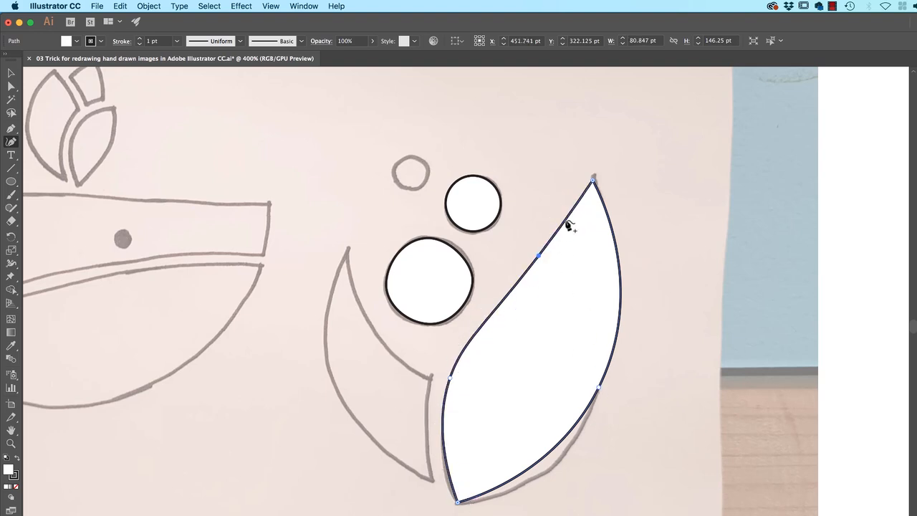
pyautogui.moveTo(599, 389); pyautogui.dragTo(561, 451)
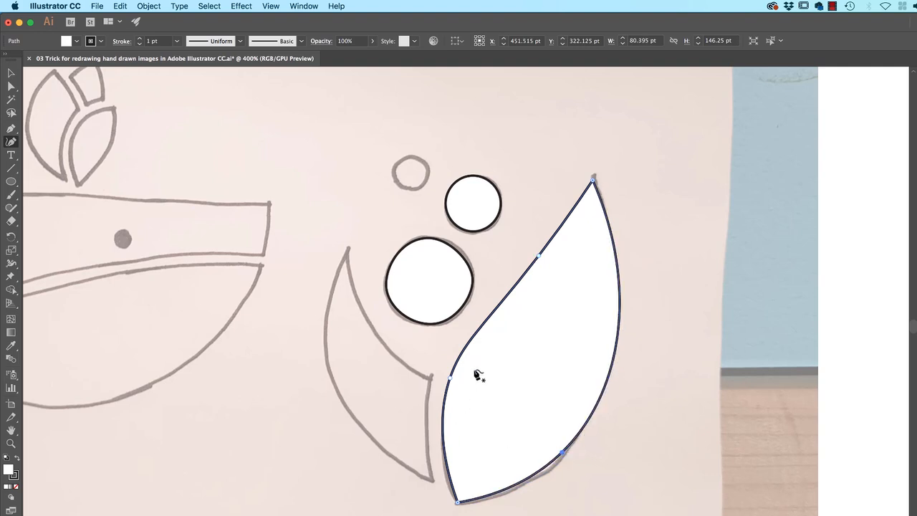
pyautogui.moveTo(539, 255); pyautogui.dragTo(548, 263)
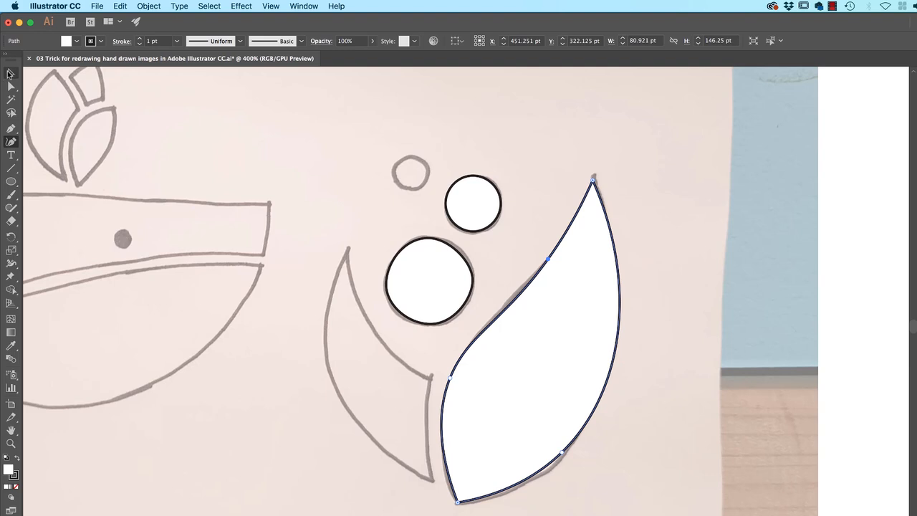
pyautogui.click(10, 73)
pyautogui.moveTo(537, 380); pyautogui.dragTo(751, 376)
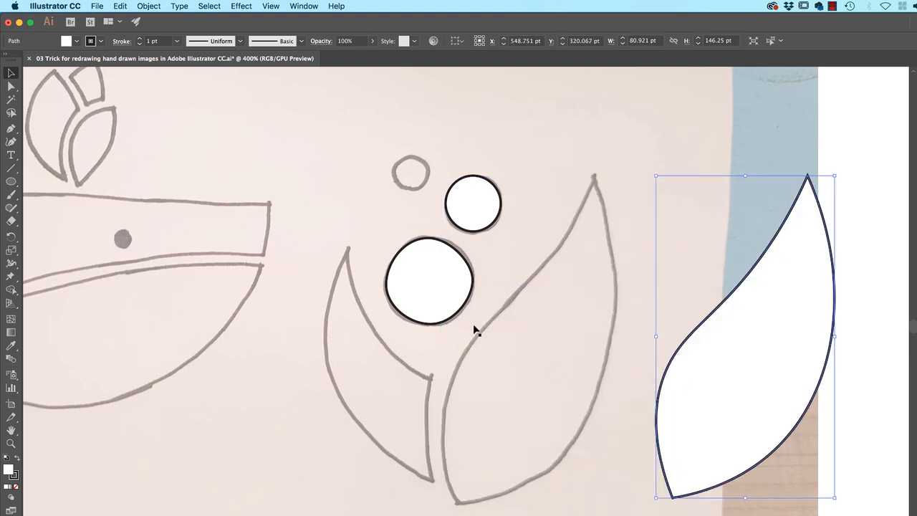
# Retrace the sketched large leaf as a closed path with the Pen tool, using curve handles along both edges.
pyautogui.click(11, 129)
pyautogui.click(593, 176)
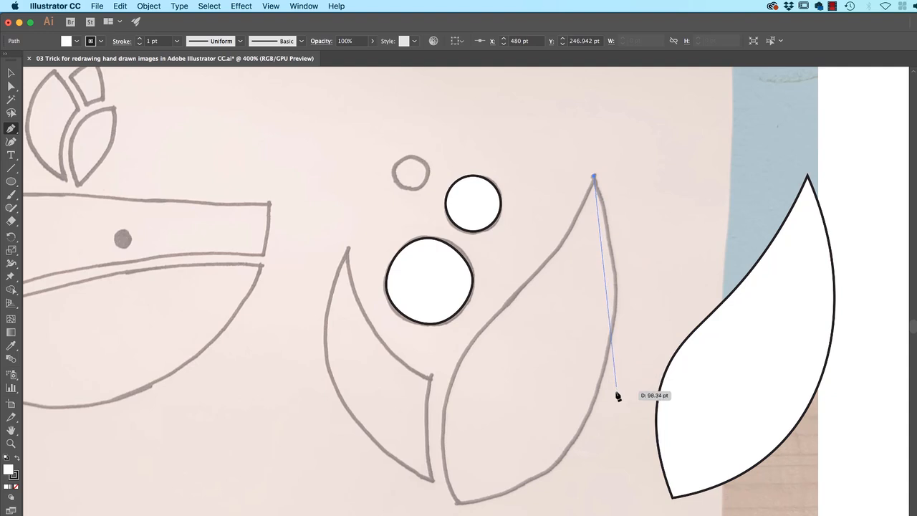
pyautogui.moveTo(594, 391); pyautogui.dragTo(549, 493)
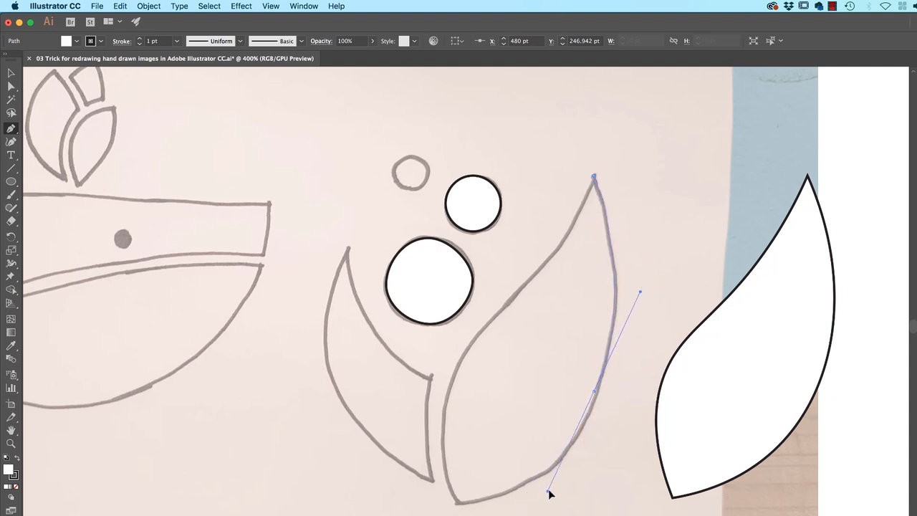
pyautogui.click(457, 501)
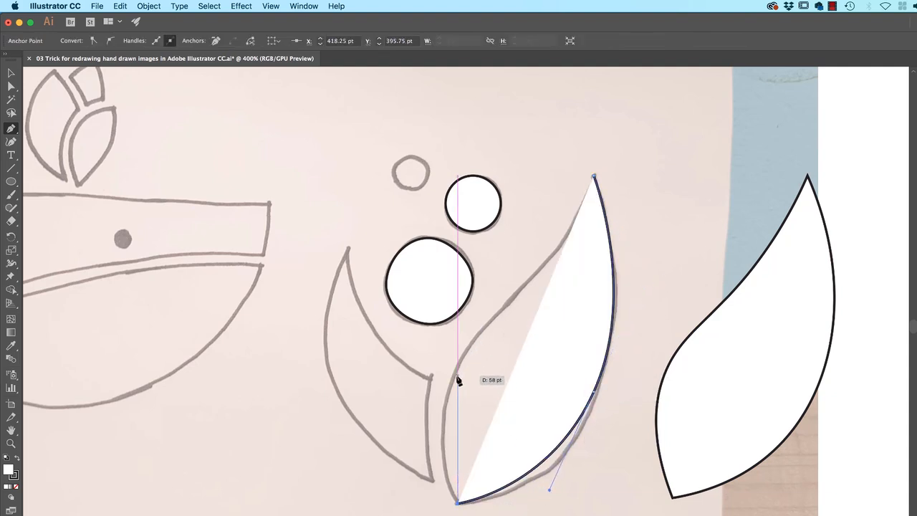
pyautogui.moveTo(452, 378); pyautogui.dragTo(479, 309)
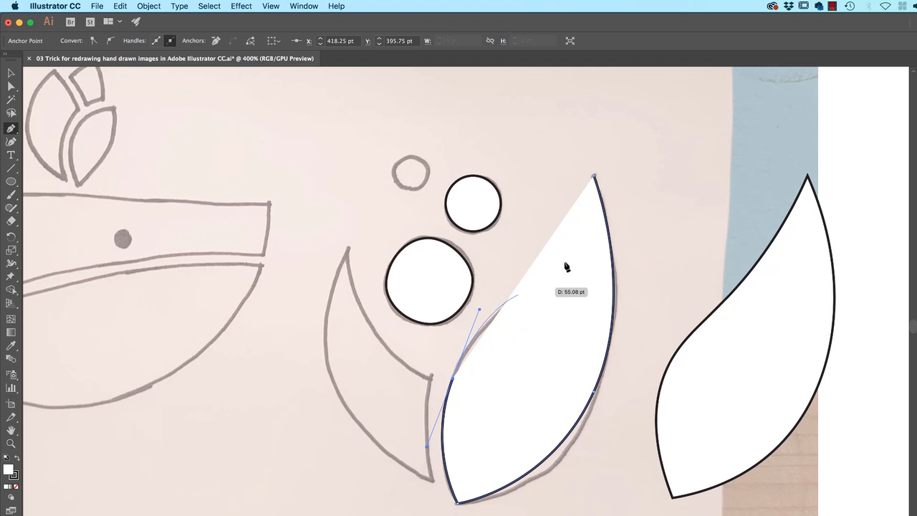
pyautogui.moveTo(558, 253); pyautogui.dragTo(589, 206)
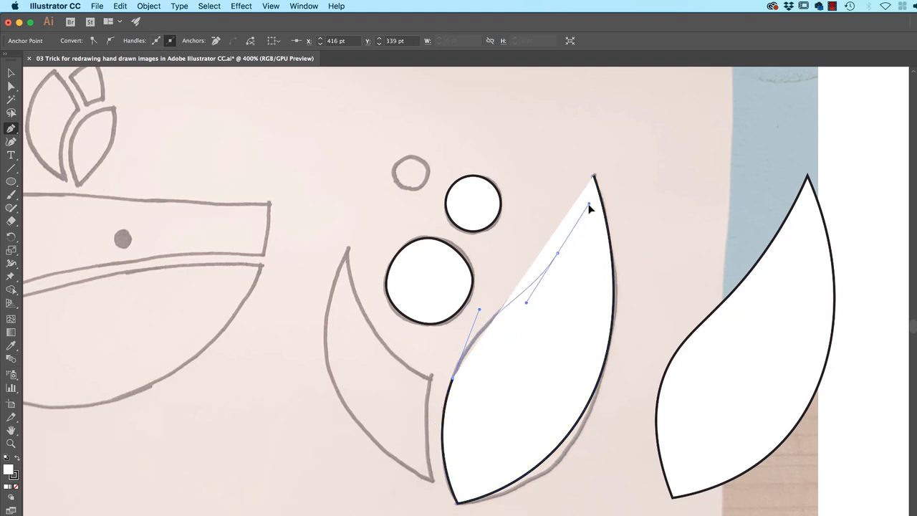
pyautogui.click(593, 176)
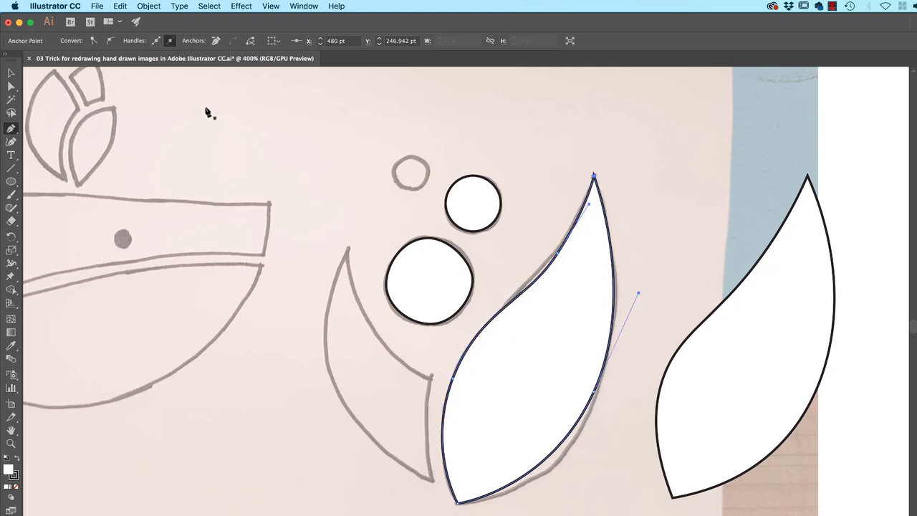
# Reposition the anchor on the inner edge of the pen-drawn leaf with the Direct Selection tool to follow the sketch.
pyautogui.click(11, 86)
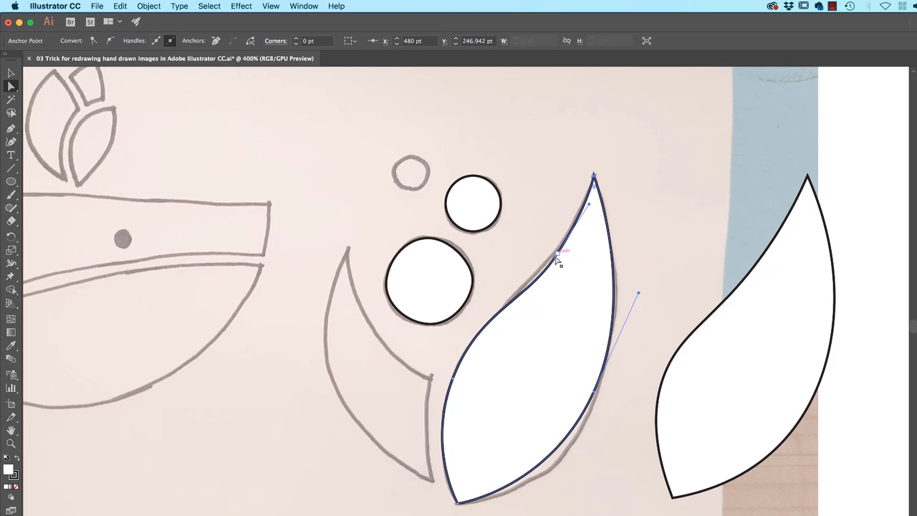
pyautogui.moveTo(556, 258); pyautogui.dragTo(569, 271)
pyautogui.moveTo(583, 285); pyautogui.dragTo(522, 255)
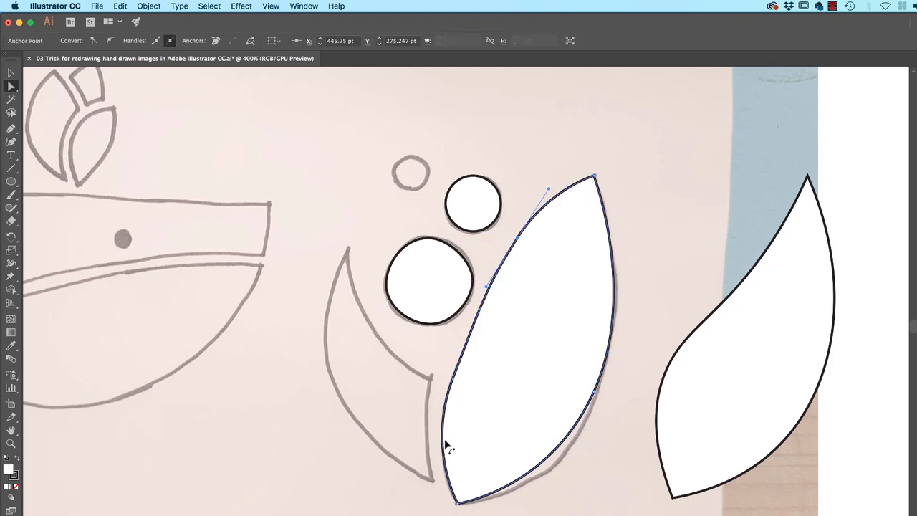
pyautogui.moveTo(517, 238); pyautogui.dragTo(546, 263)
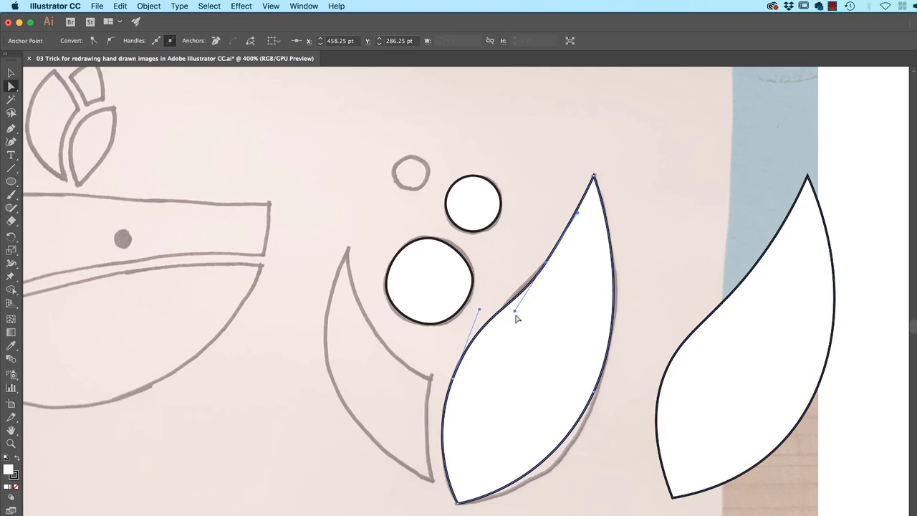
# Try reshaping the inner edge of the leaf set aside, first by its anchor handle and again with the Curvature tool.
pyautogui.click(747, 315)
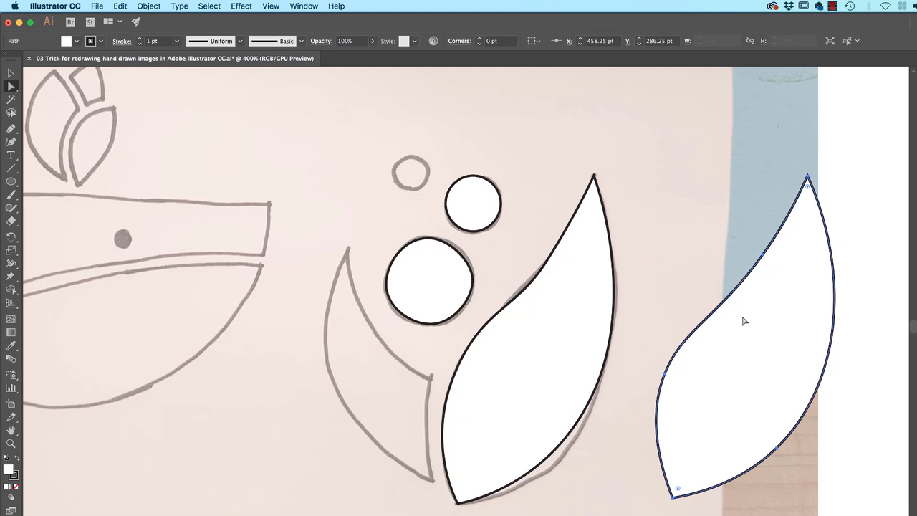
pyautogui.click(764, 258)
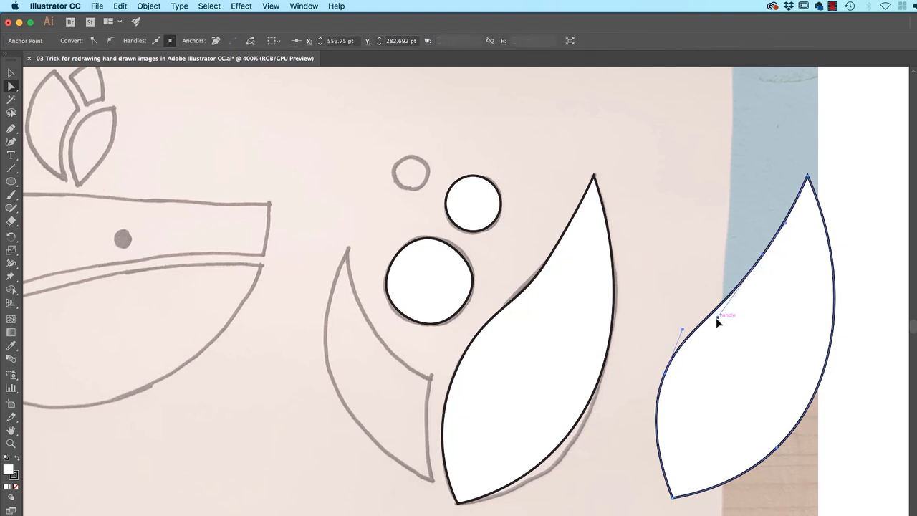
pyautogui.moveTo(717, 317); pyautogui.dragTo(743, 338)
pyautogui.press('super+z')
pyautogui.press('p')
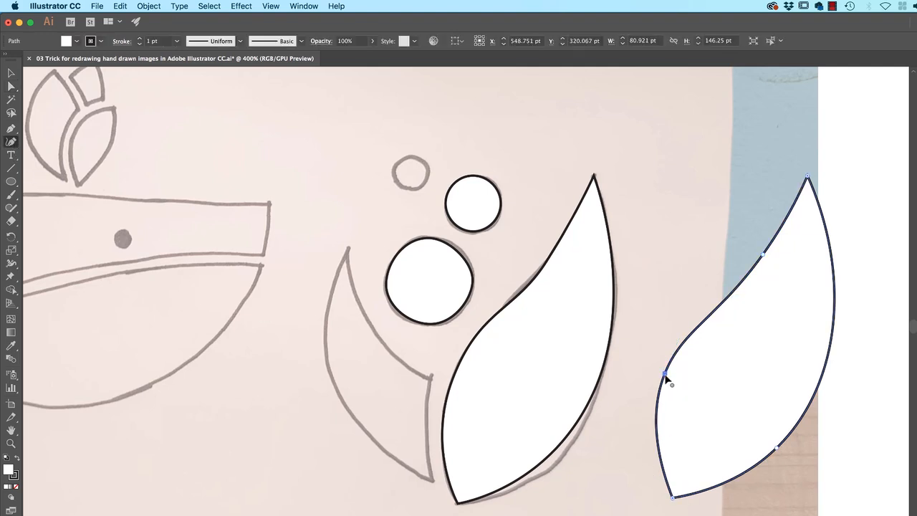
pyautogui.moveTo(665, 375)
pyautogui.mouseDown()
pyautogui.moveTo(761, 403)
pyautogui.moveTo(632, 368)
pyautogui.moveTo(692, 380)
pyautogui.moveTo(669, 385)
pyautogui.mouseUp()
# Trace the small crescent-shaped leaf beside the large leaf as a closed path with the Curvature tool, and deselect it.
pyautogui.click(430, 380)
pyautogui.moveTo(422, 425); pyautogui.dragTo(435, 485)
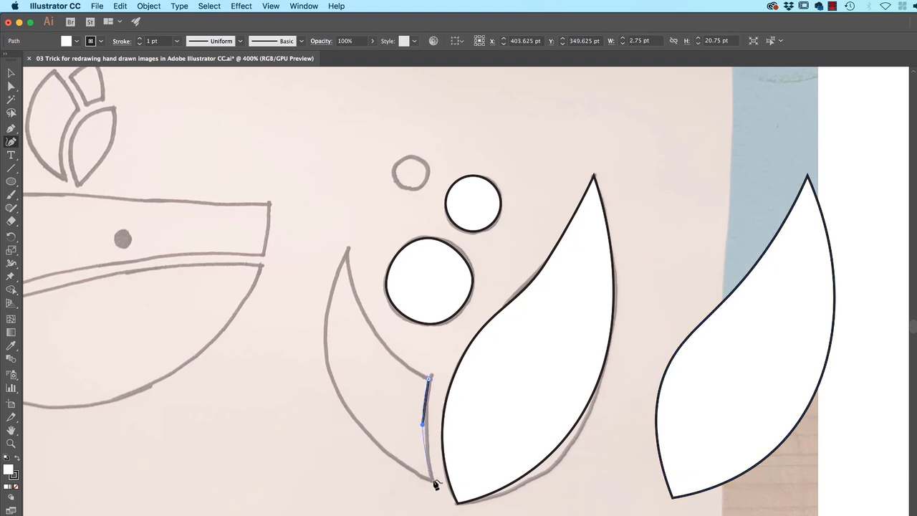
pyautogui.click(434, 481)
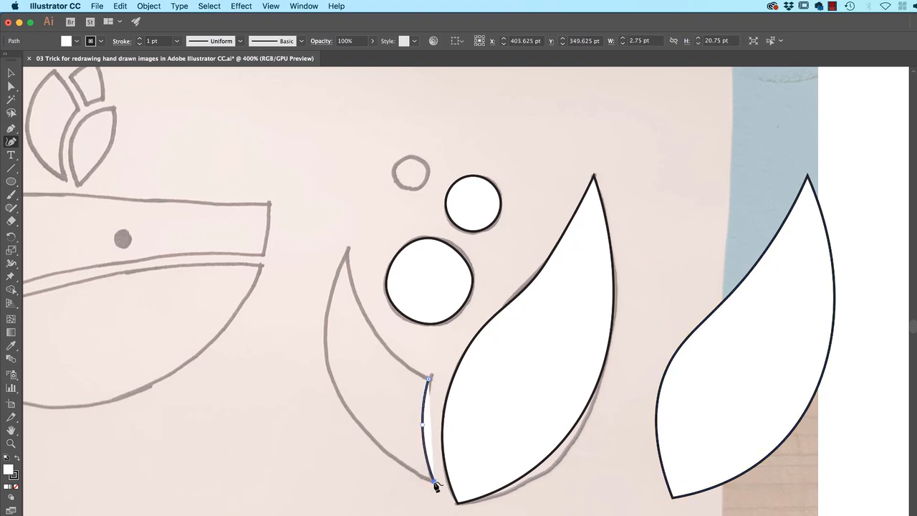
pyautogui.click(326, 359)
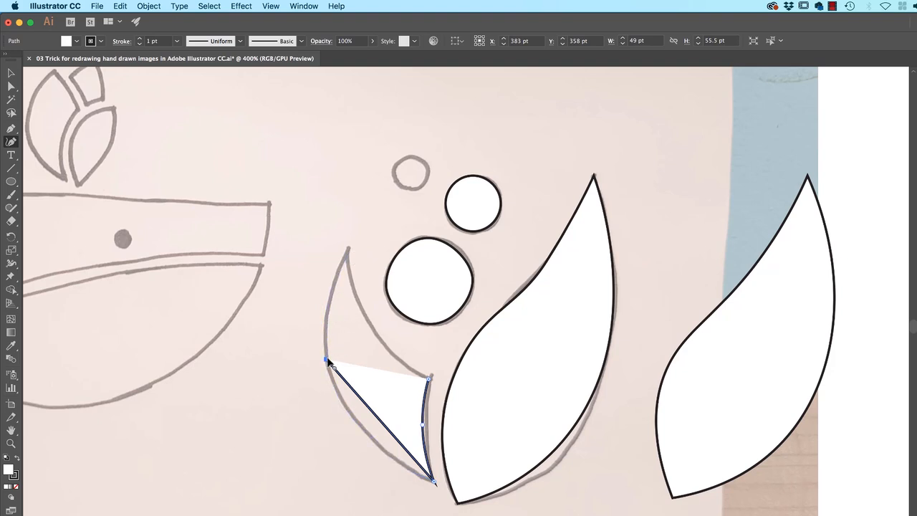
pyautogui.click(348, 252)
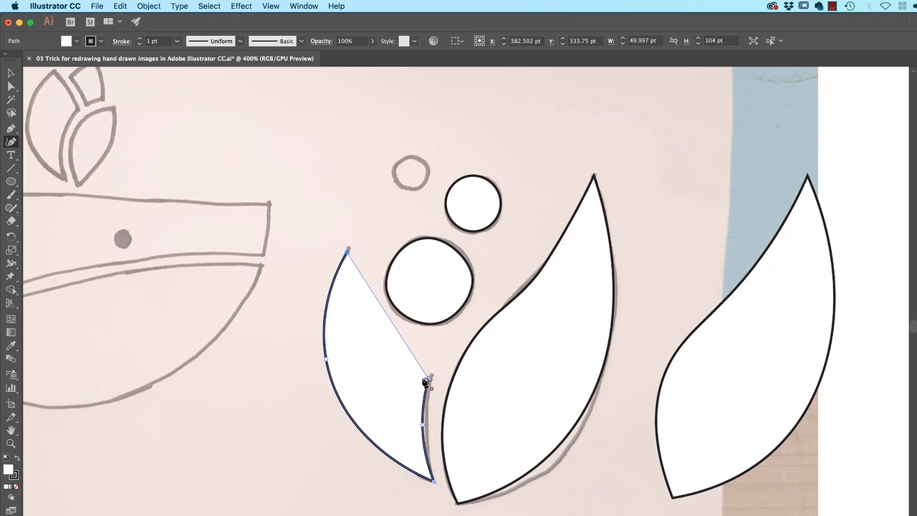
pyautogui.click(374, 329)
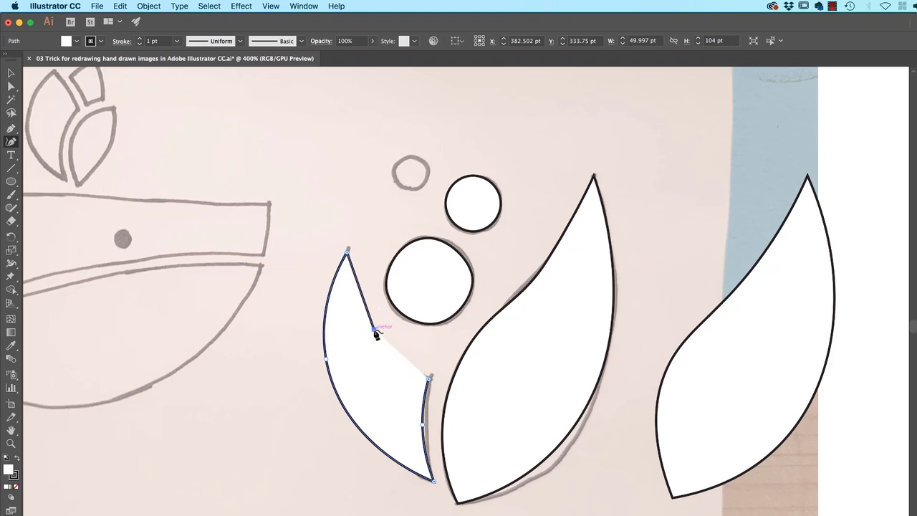
pyautogui.click(429, 378)
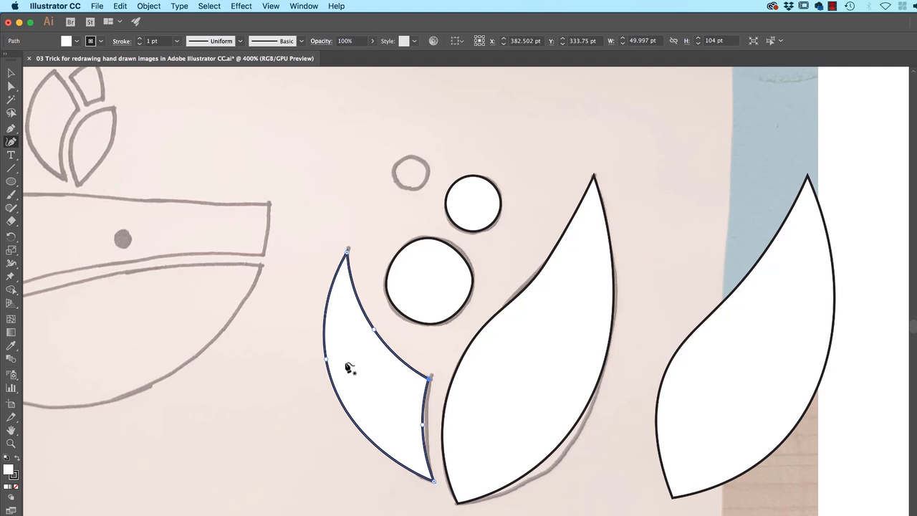
pyautogui.press('v')
pyautogui.click(252, 402)
# Start the whale body path with the Curvature tool, tracing the upper mouth line from the snout's lower corner to the fin tip.
pyautogui.moveTo(234, 348)
pyautogui.mouseDown()
pyautogui.moveTo(641, 393)
pyautogui.moveTo(617, 419)
pyautogui.mouseUp()
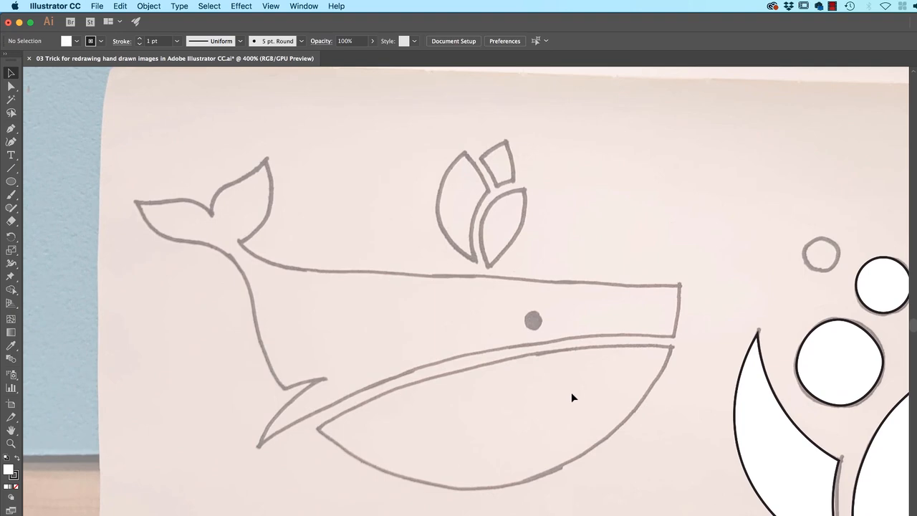
pyautogui.click(11, 142)
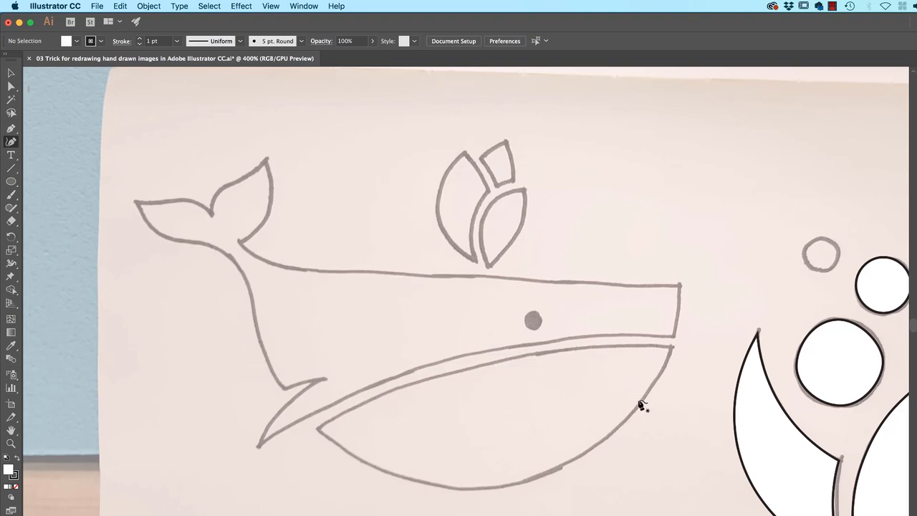
pyautogui.click(672, 336)
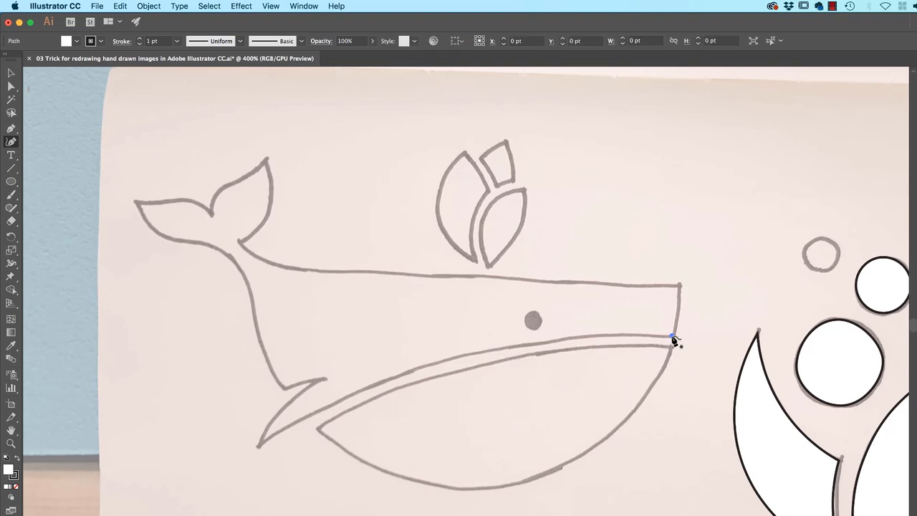
pyautogui.click(473, 351)
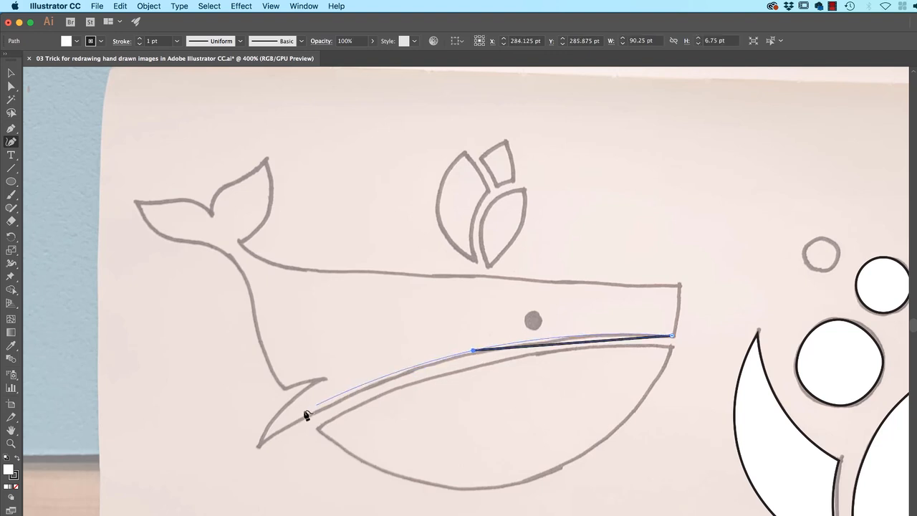
pyautogui.click(258, 445)
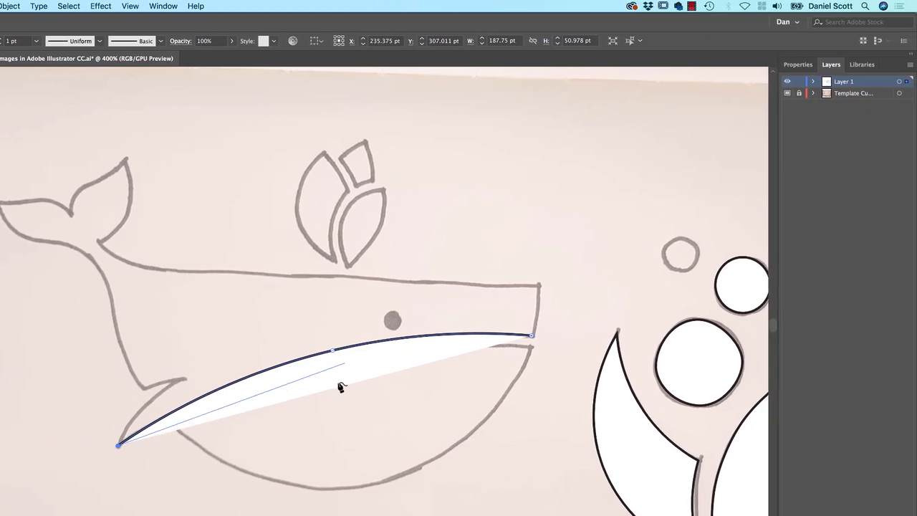
# Set the fill of the whale body path to None.
pyautogui.click(804, 66)
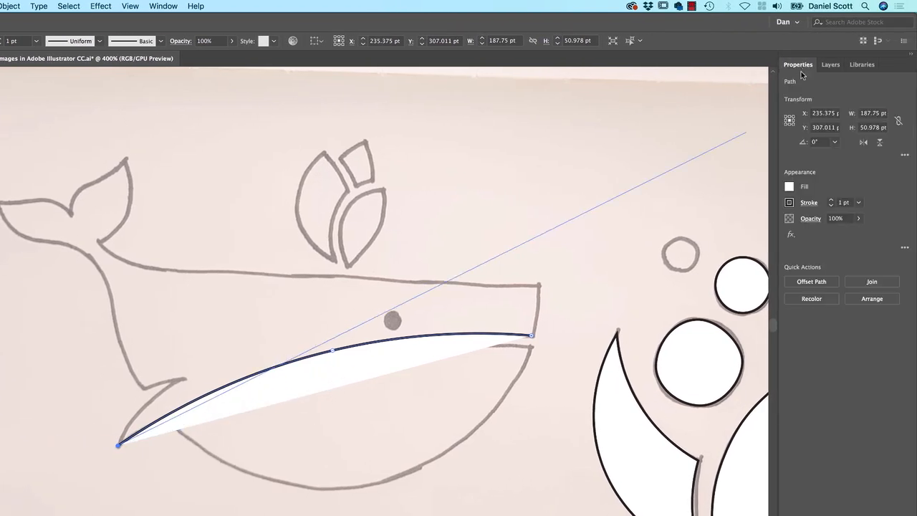
pyautogui.click(790, 187)
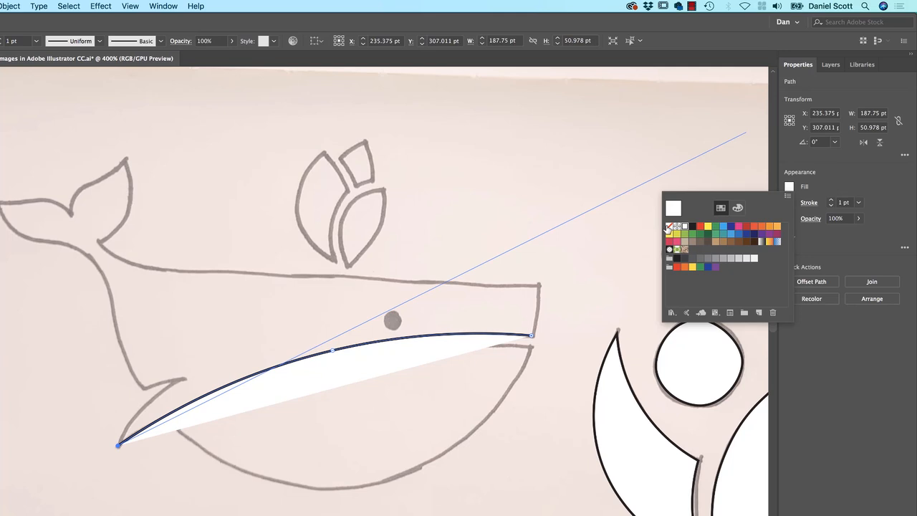
pyautogui.click(669, 227)
pyautogui.click(826, 162)
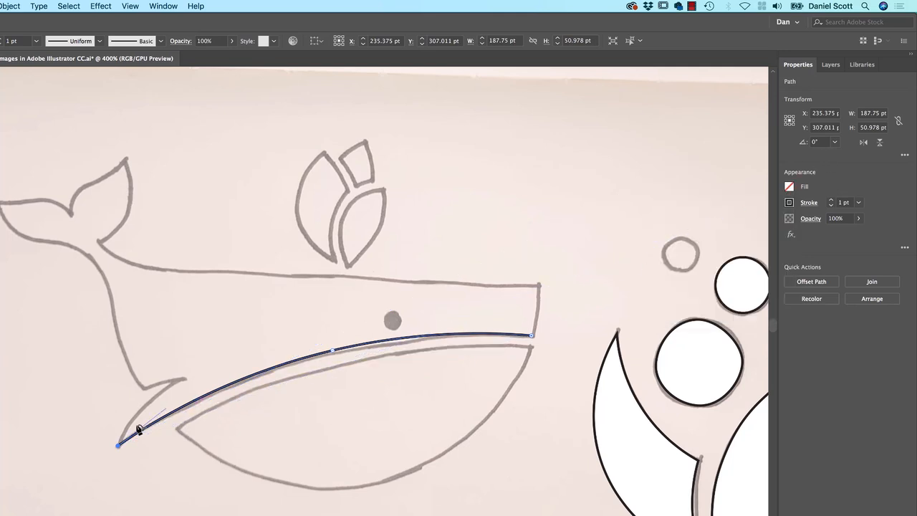
# Continue the whale path around the fin, with corner points at its lower tip, its upper tip and where it joins the body.
pyautogui.click(117, 445)
pyautogui.click(145, 405)
pyautogui.click(185, 378)
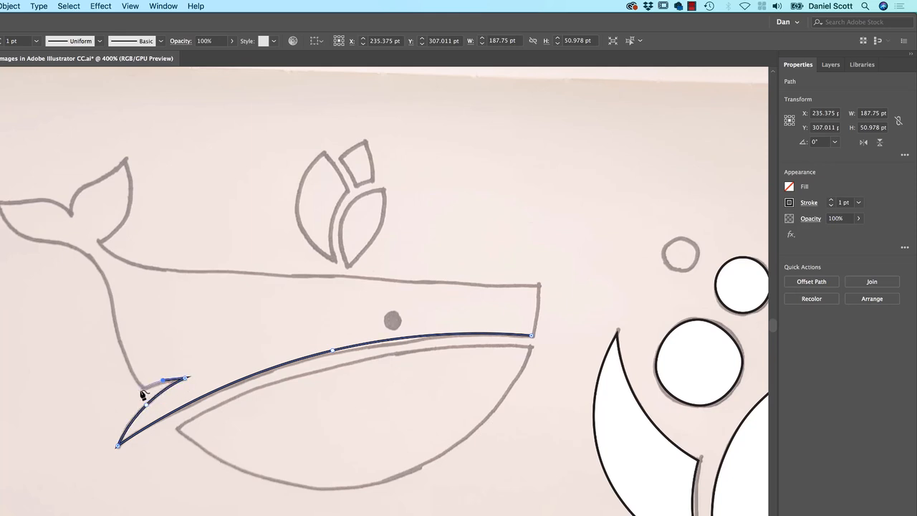
pyautogui.click(141, 388)
# Continue the whale path from the fin along the curved underside of the tail to the left fluke tip.
pyautogui.click(120, 348)
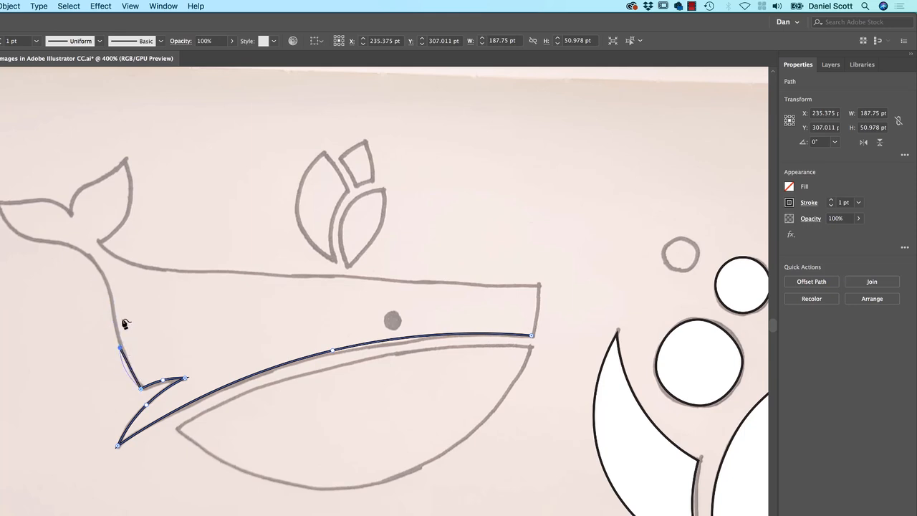
pyautogui.click(101, 271)
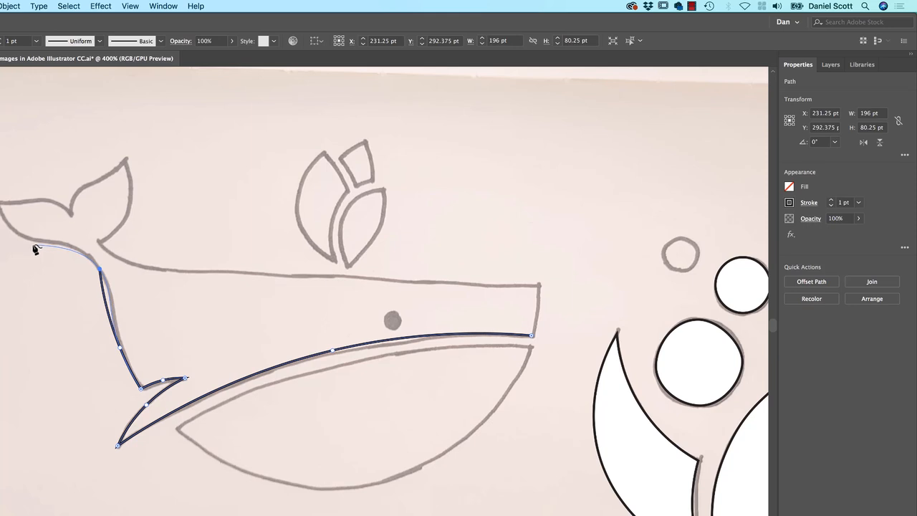
pyautogui.click(72, 246)
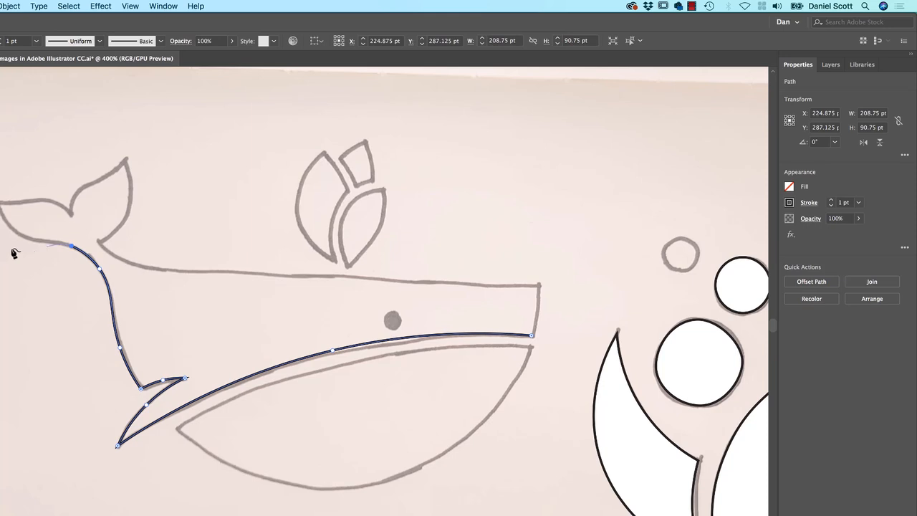
pyautogui.click(22, 236)
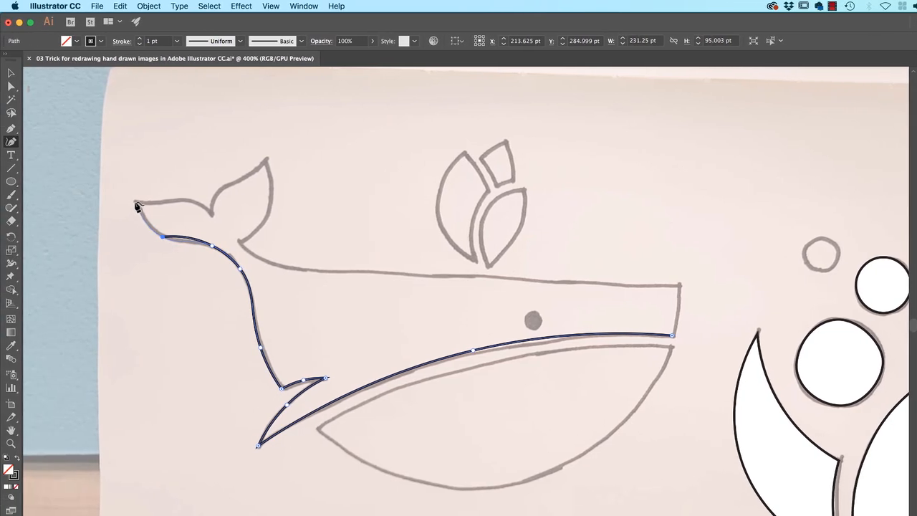
pyautogui.click(136, 203)
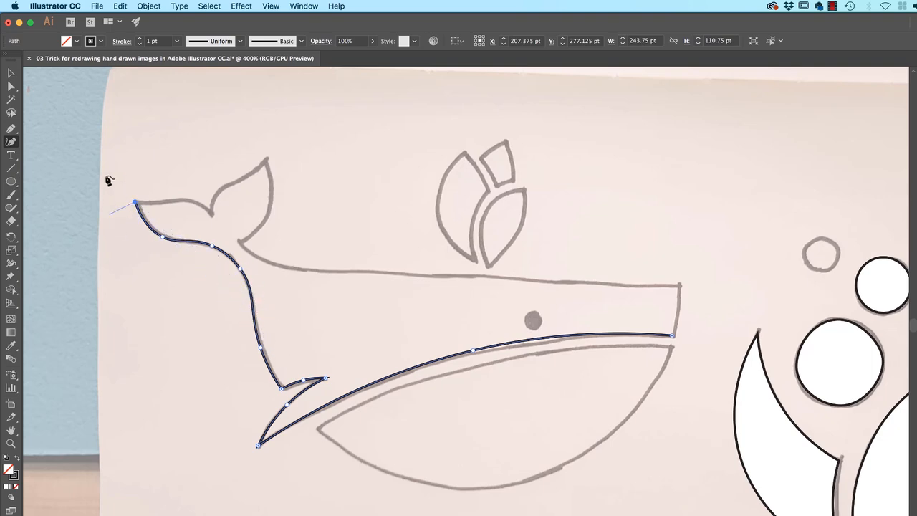
# Trace the top of the tail through the notch and right fluke tip to the tail base, with corner points at the sharp turns.
pyautogui.click(158, 204)
pyautogui.click(195, 202)
pyautogui.click(211, 214)
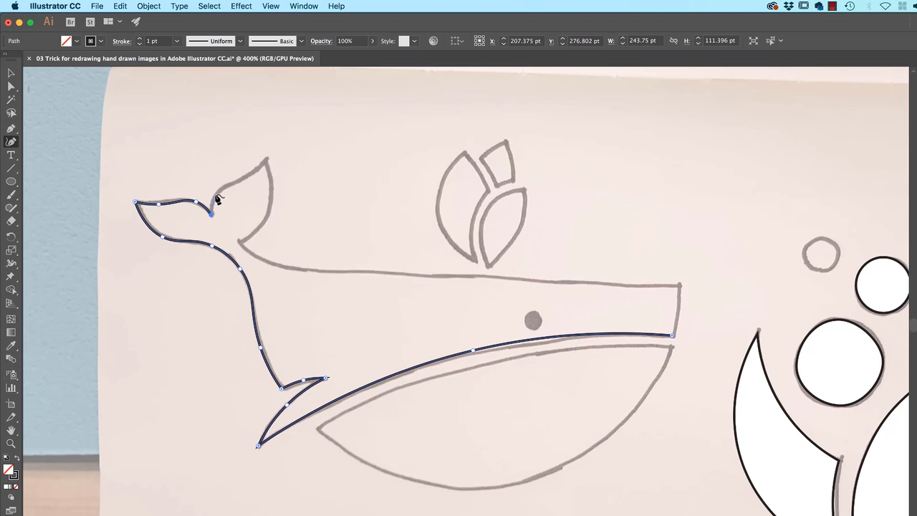
pyautogui.click(215, 194)
pyautogui.click(243, 179)
pyautogui.click(265, 159)
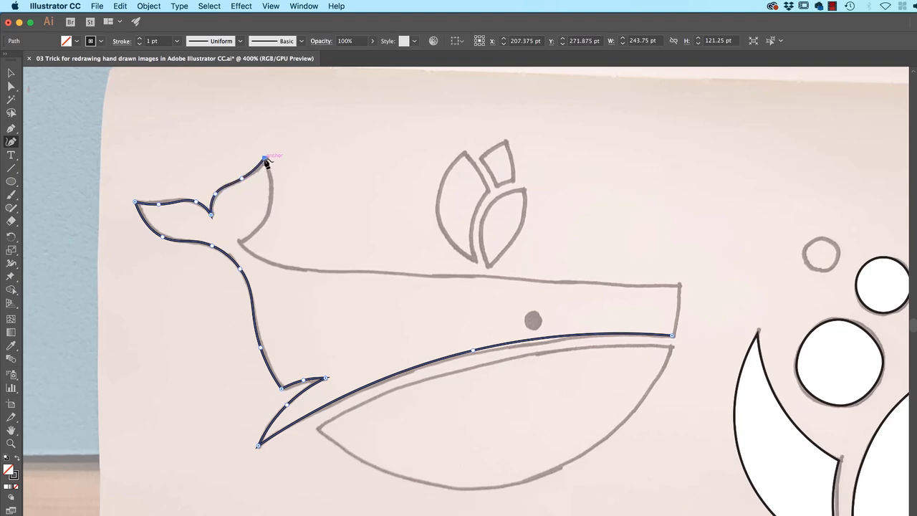
pyautogui.click(268, 209)
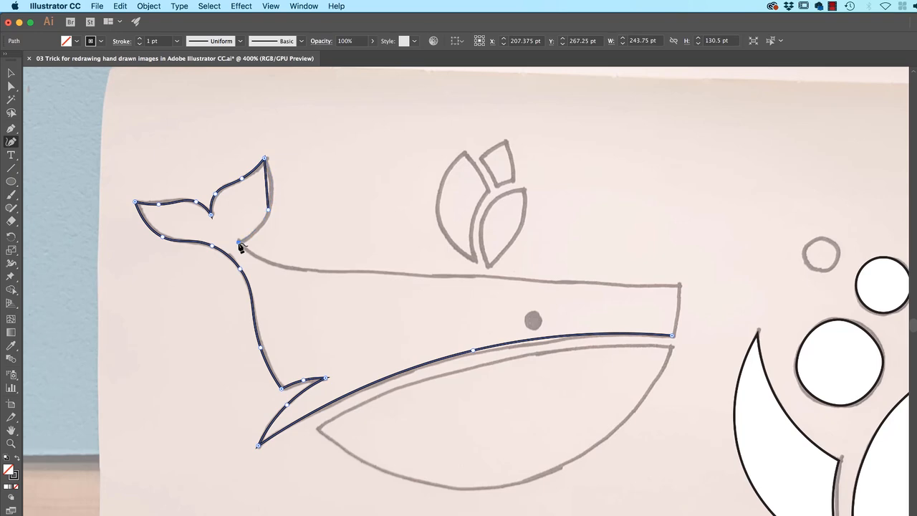
pyautogui.click(239, 243)
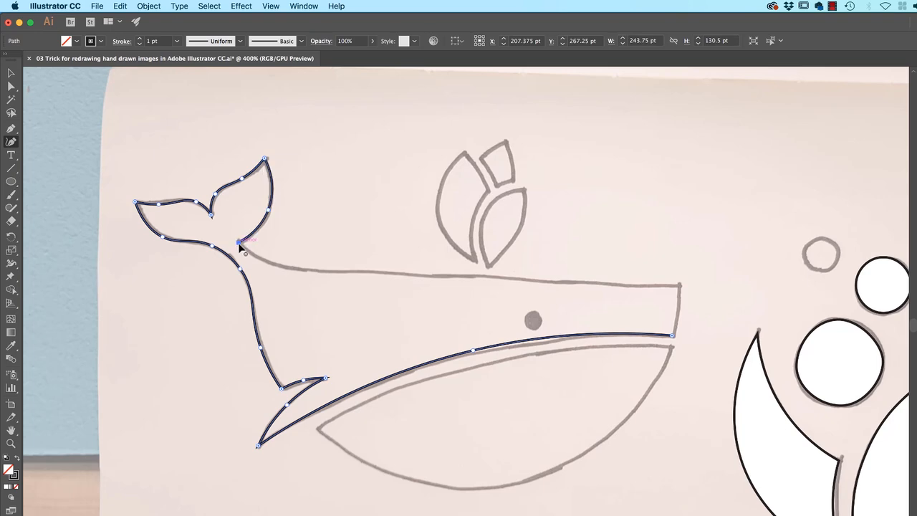
# Trace the whale's back from the tail base to the snout's upper corner, and close the path down the front of the snout.
pyautogui.click(276, 265)
pyautogui.click(679, 285)
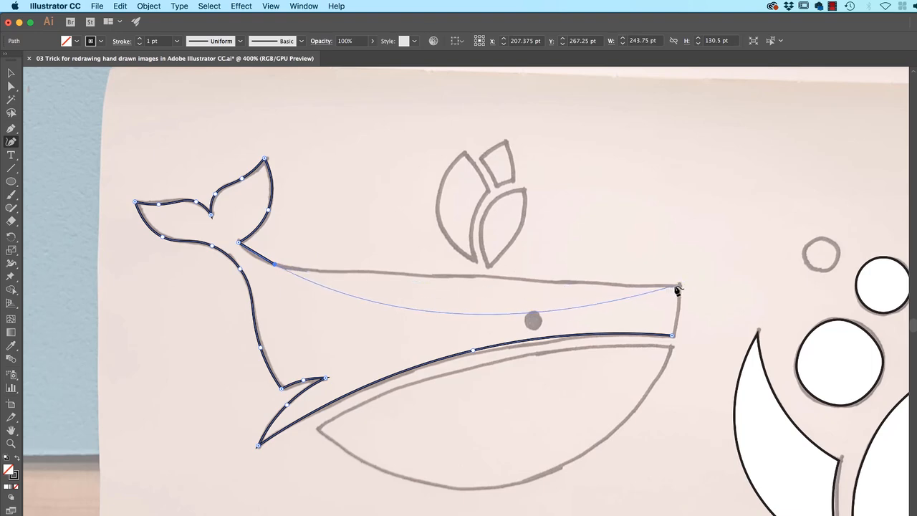
pyautogui.click(338, 271)
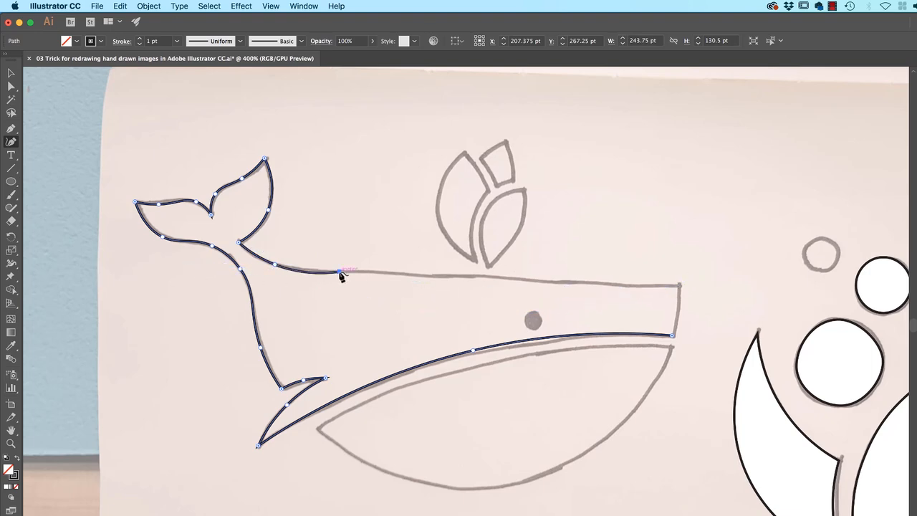
pyautogui.click(679, 286)
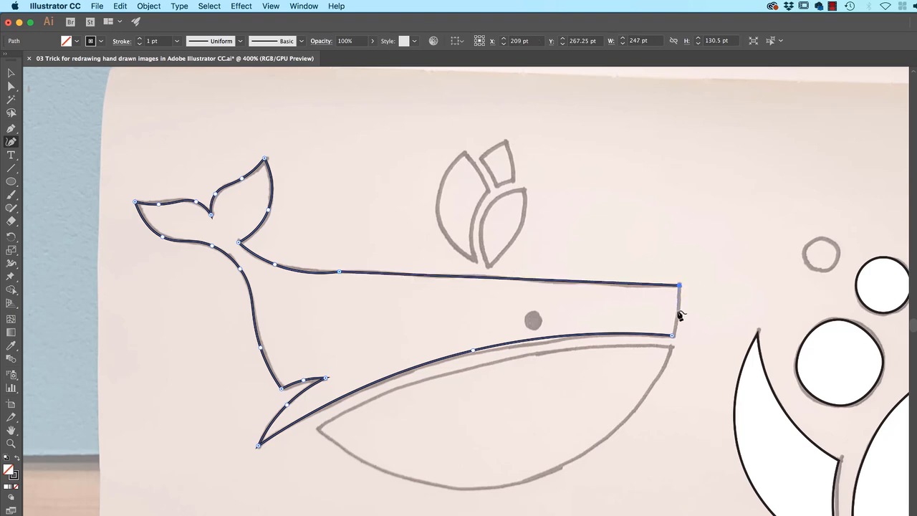
pyautogui.click(678, 309)
pyautogui.click(672, 336)
# Fill the closed whale body shape with the light blue swatch.
pyautogui.click(11, 74)
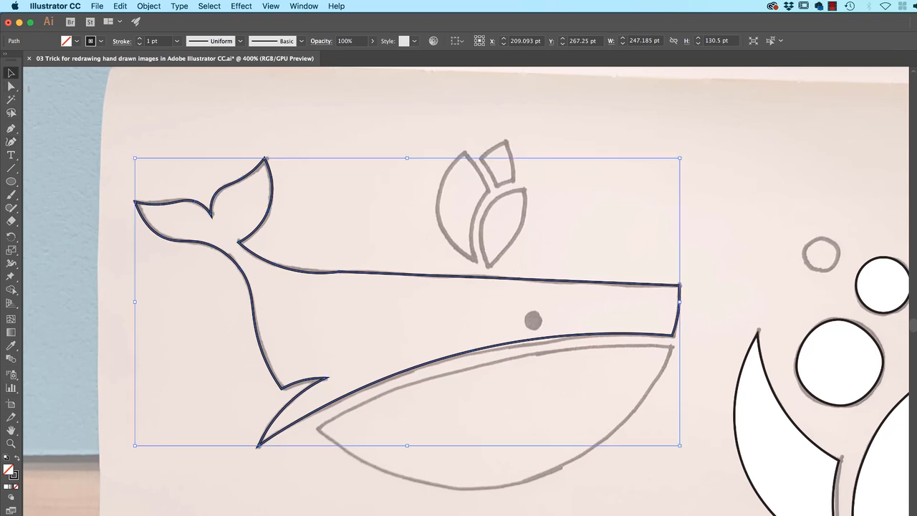
pyautogui.click(916, 184)
pyautogui.click(864, 226)
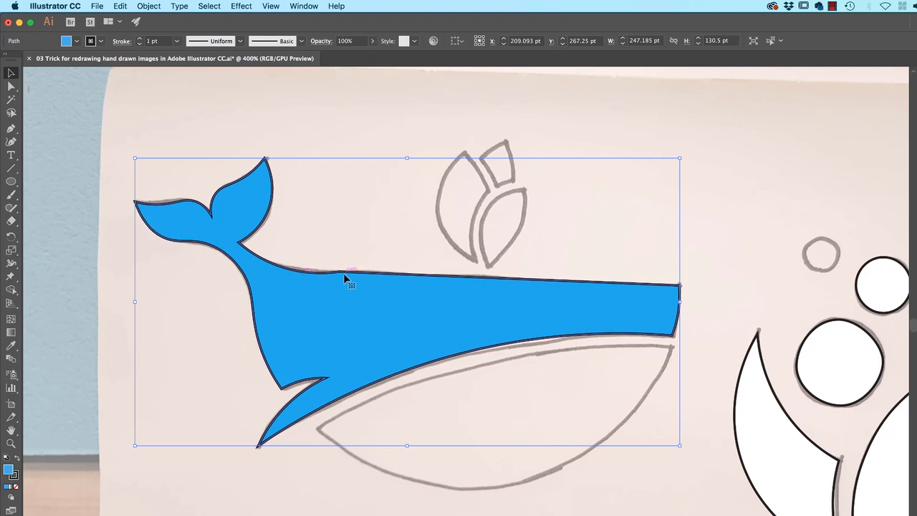
# Move the back's first anchor point slightly closer to the tail base with the Curvature tool to follow the sketch.
pyautogui.click(12, 85)
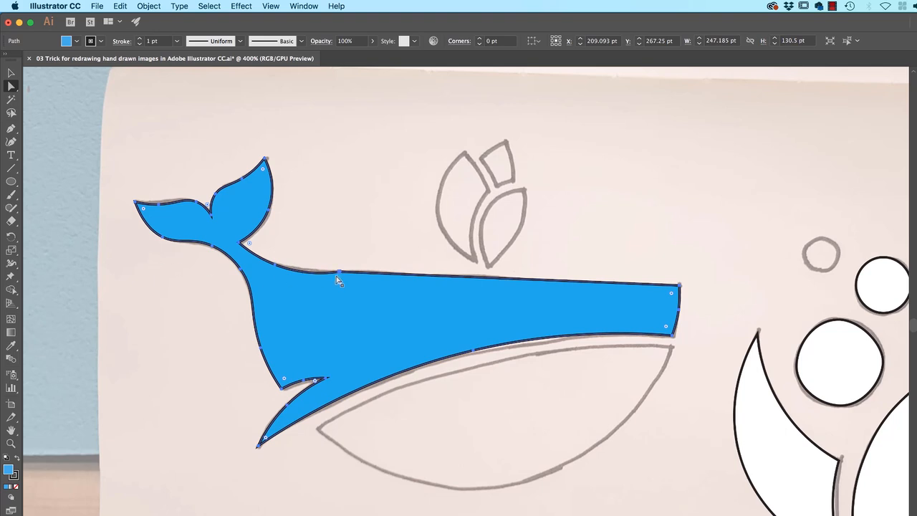
pyautogui.click(11, 141)
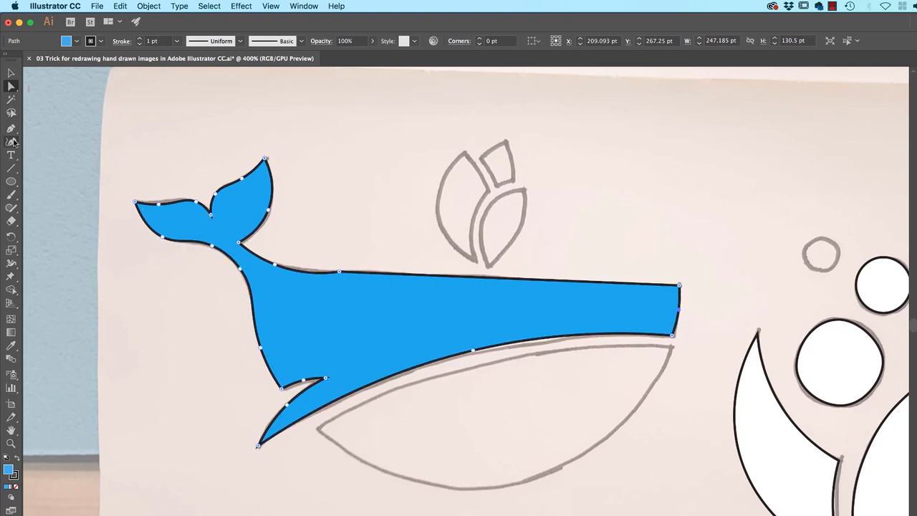
pyautogui.click(12, 141)
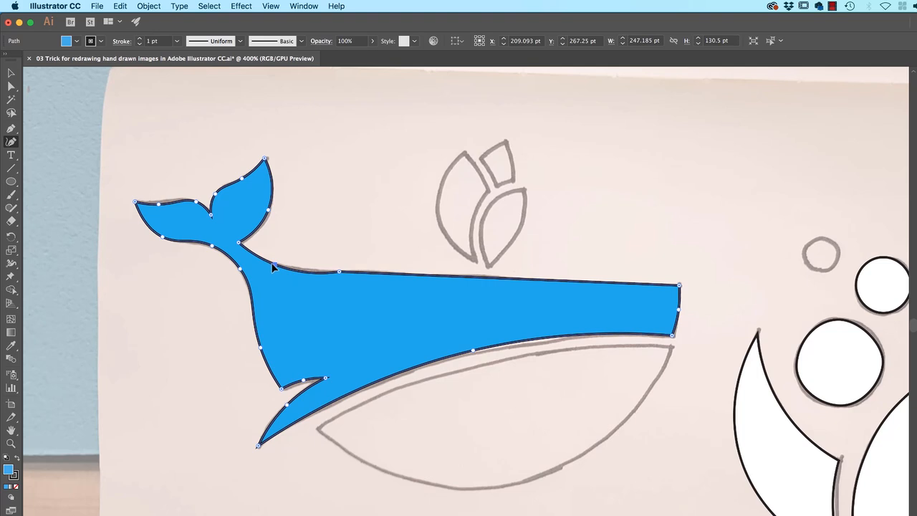
pyautogui.moveTo(269, 261); pyautogui.dragTo(263, 258)
pyautogui.moveTo(256, 253); pyautogui.dragTo(256, 252)
# Adjust the direction handle of the back's first anchor point toward the tail with Direct Selection so the curve follows the sketch.
pyautogui.click(8, 86)
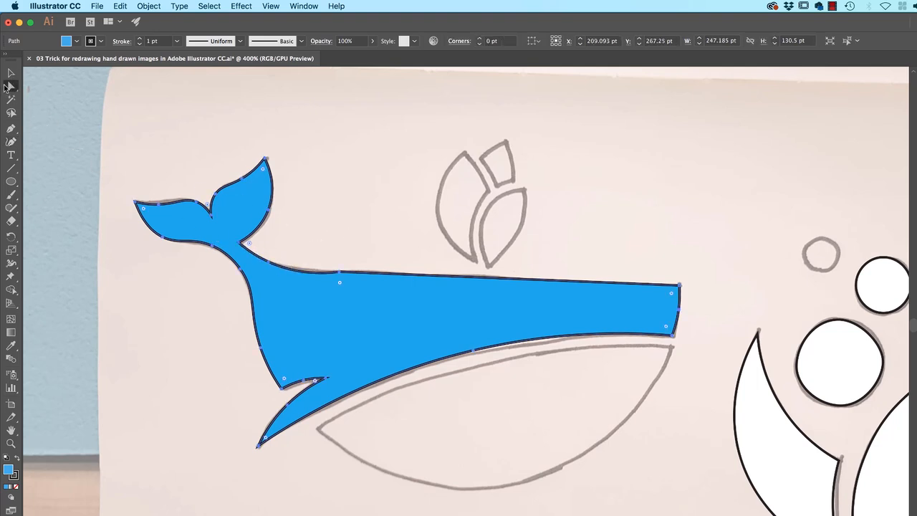
pyautogui.click(339, 272)
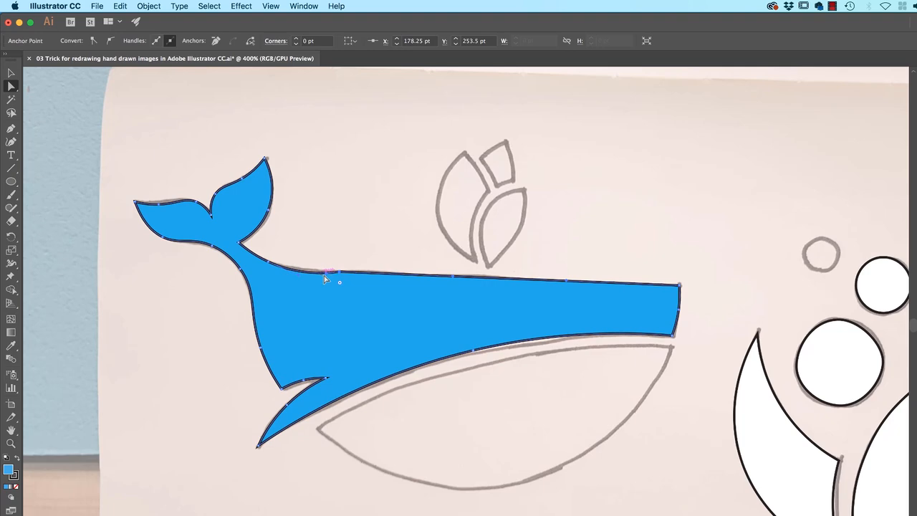
pyautogui.press('super+equal')
pyautogui.press('super+equal')
pyautogui.moveTo(280, 256); pyautogui.dragTo(525, 374)
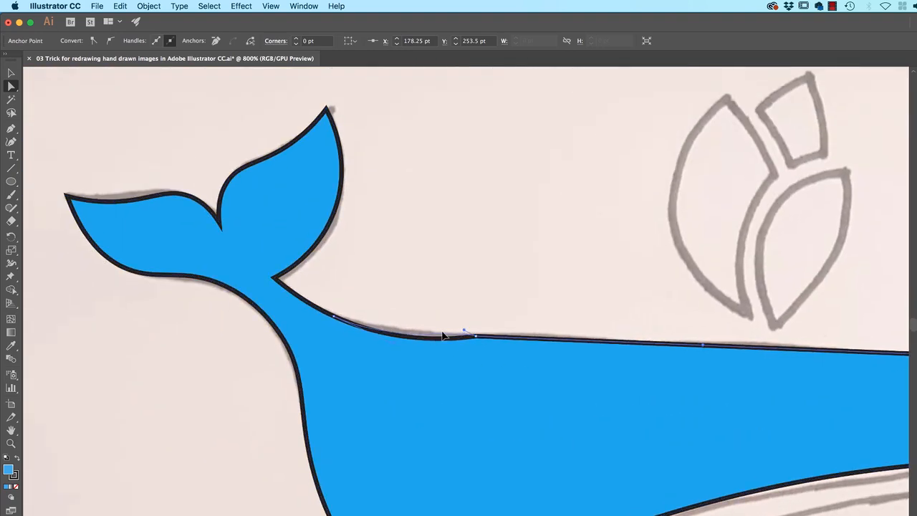
pyautogui.click(411, 337)
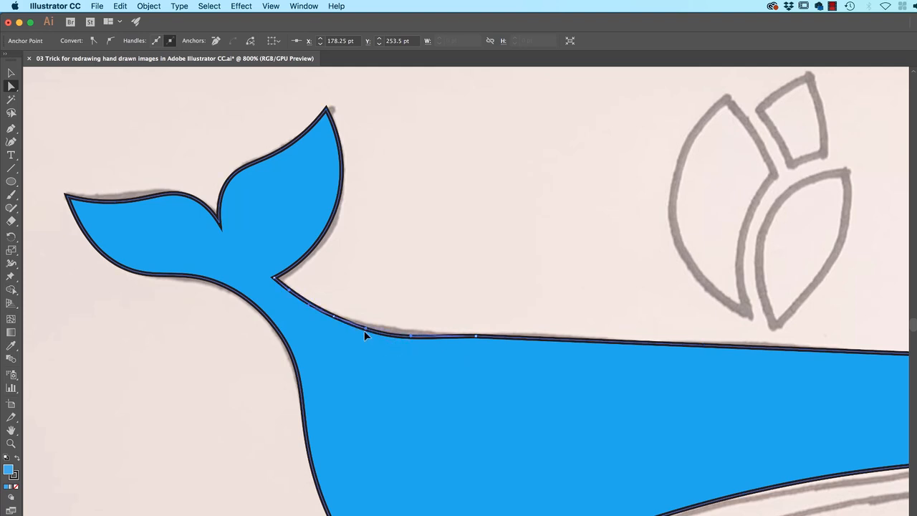
pyautogui.click(236, 409)
# Trace the whale's belly below the body with the Curvature tool as a closed shape about 158 by 64 pt with pointed ends.
pyautogui.press('super+minus')
pyautogui.press('super+minus')
pyautogui.press('super+minus')
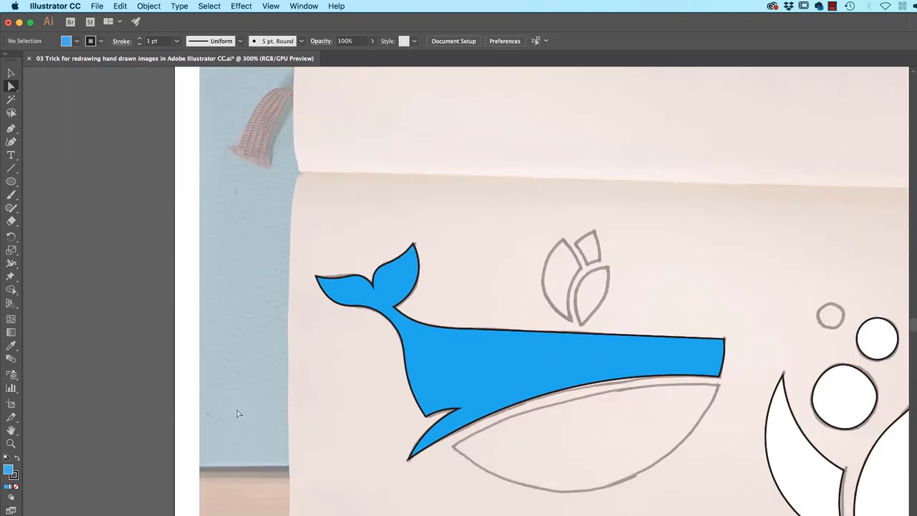
pyautogui.hscroll(3, 848, 391)
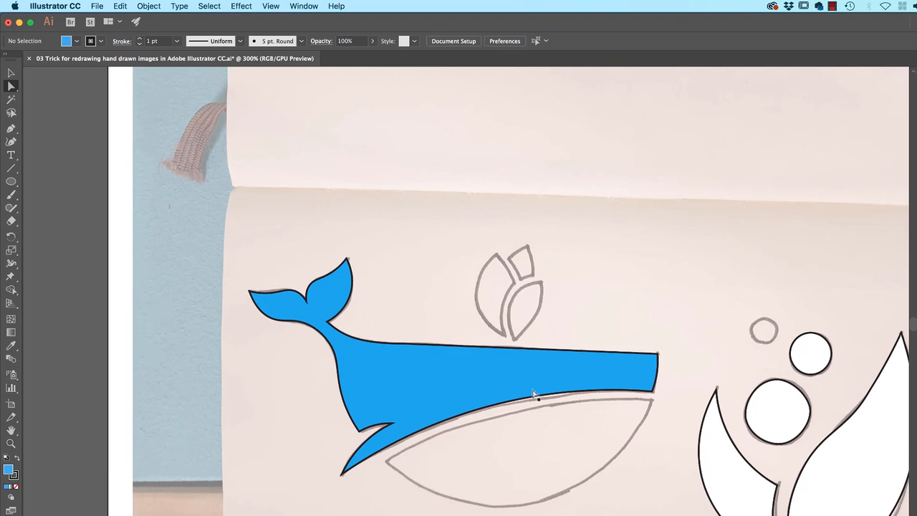
pyautogui.hotkey('shift', '`')
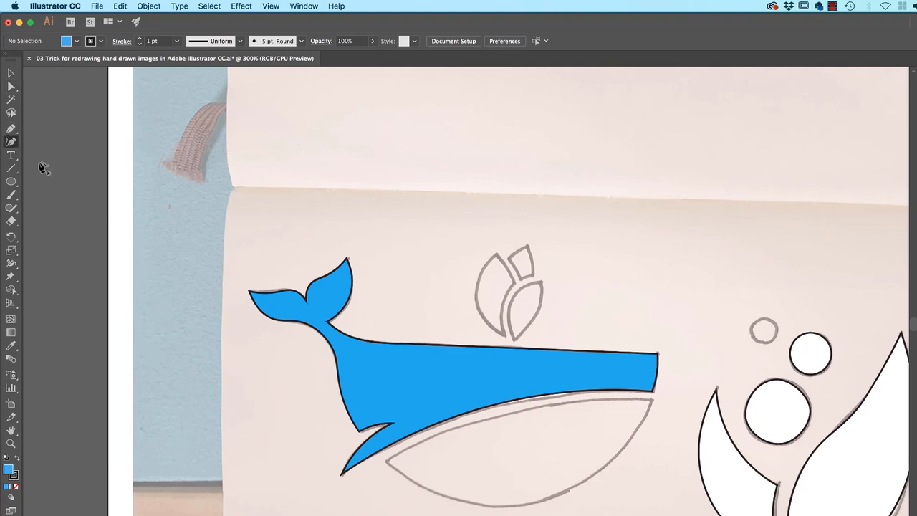
pyautogui.click(649, 402)
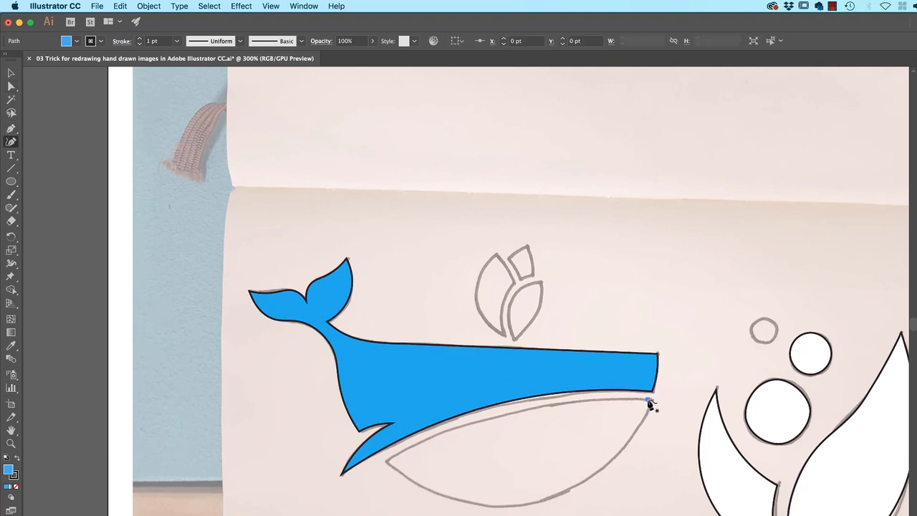
pyautogui.click(544, 497)
pyautogui.click(387, 464)
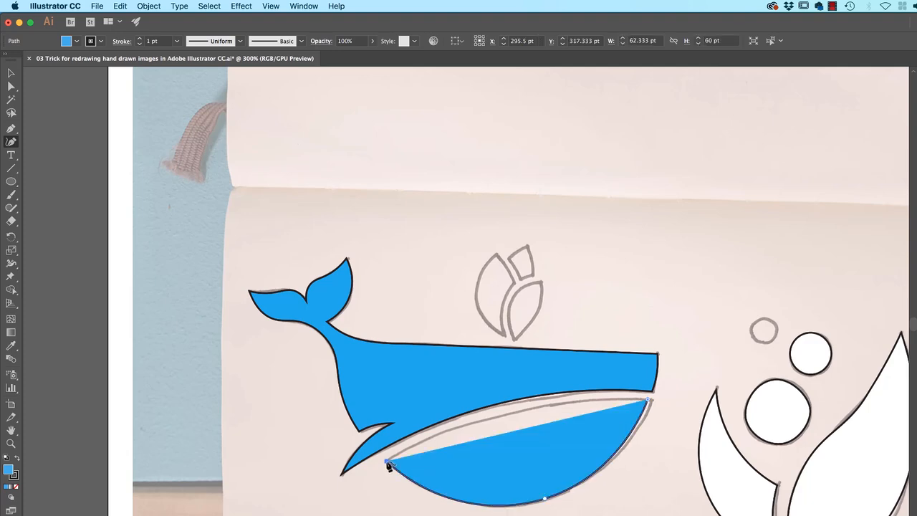
pyautogui.click(517, 413)
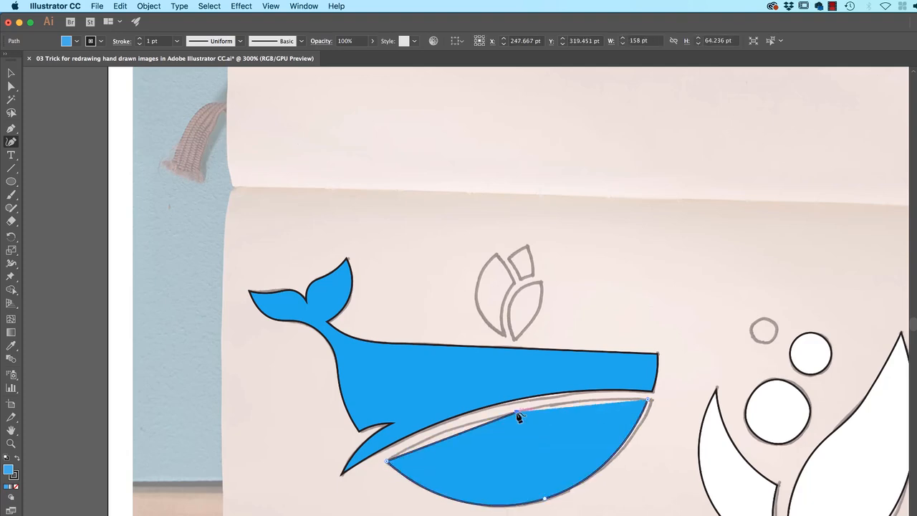
pyautogui.click(649, 403)
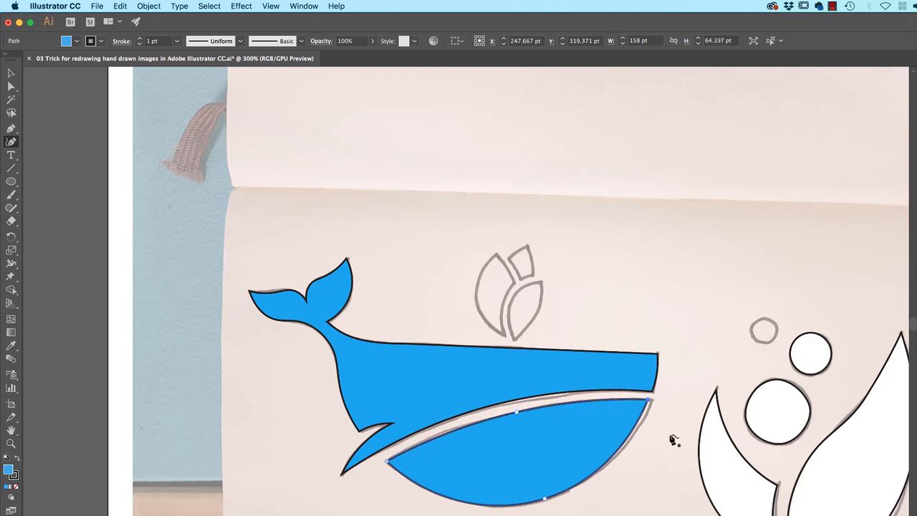
pyautogui.click(540, 281)
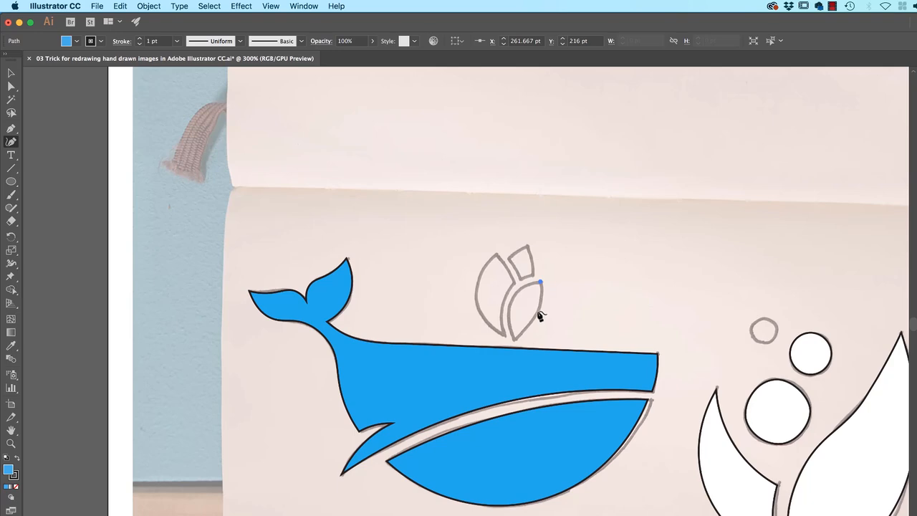
pyautogui.click(538, 308)
pyautogui.click(514, 341)
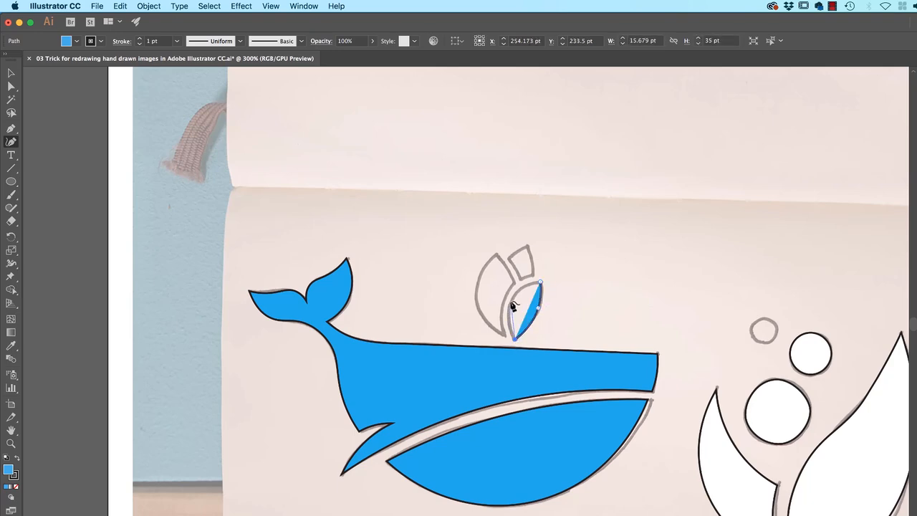
pyautogui.press('Delete')
pyautogui.press('Delete')
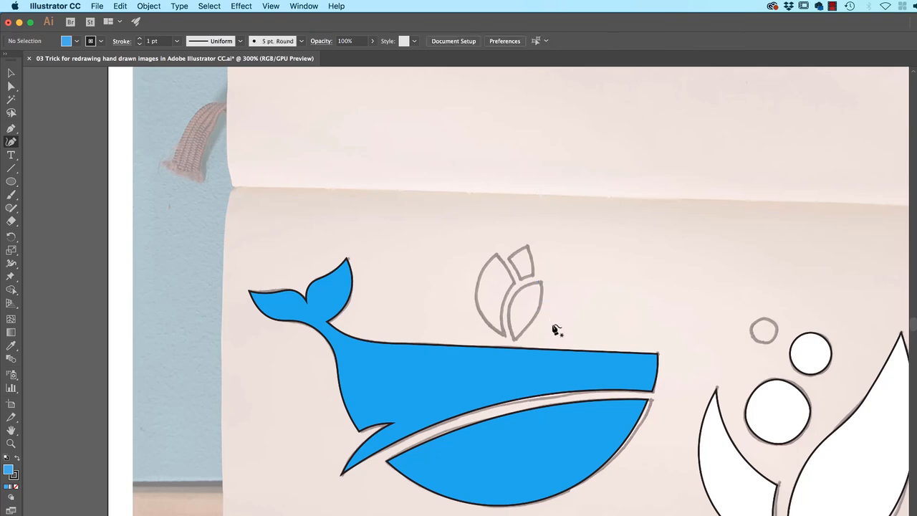
# Draw an ellipse about 31 by 51 pt over the large leaf of the spout and move it clear of the sketch.
pyautogui.click(10, 181)
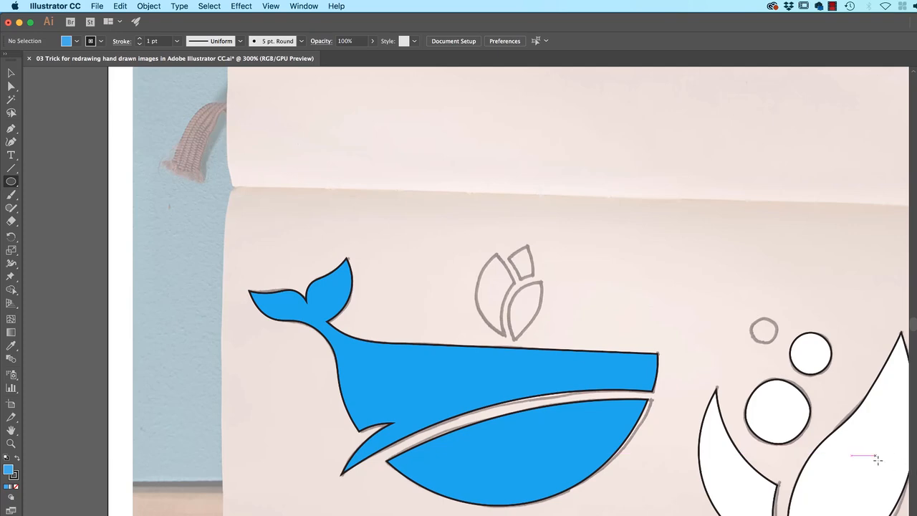
pyautogui.moveTo(472, 256)
pyautogui.mouseDown()
pyautogui.moveTo(526, 315)
pyautogui.moveTo(523, 338)
pyautogui.mouseUp()
pyautogui.click(11, 73)
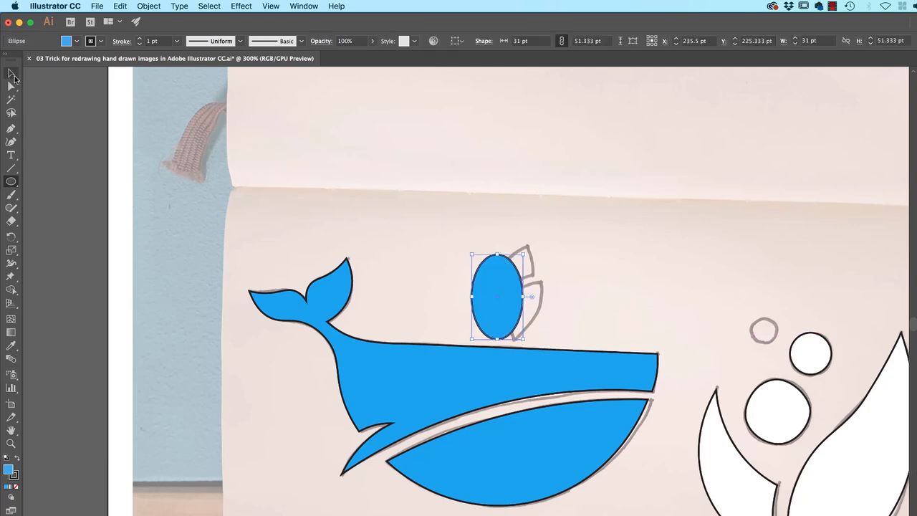
pyautogui.moveTo(501, 277)
pyautogui.mouseDown()
pyautogui.moveTo(450, 243)
pyautogui.moveTo(411, 233)
pyautogui.moveTo(505, 256)
pyautogui.moveTo(440, 247)
pyautogui.mouseUp()
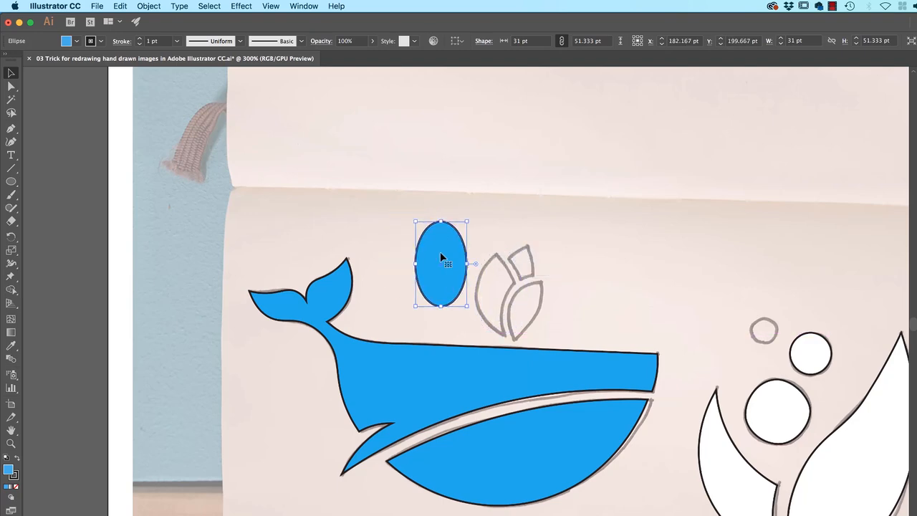
# Convert the ellipse's top and bottom anchor points to corners with the Curvature tool, and delete the shape.
pyautogui.click(11, 141)
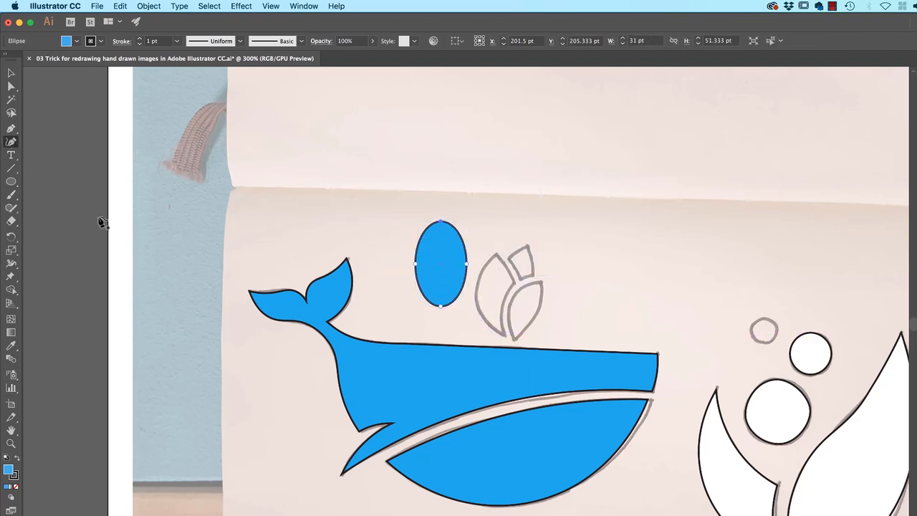
pyautogui.doubleClick(441, 222)
pyautogui.doubleClick(441, 307)
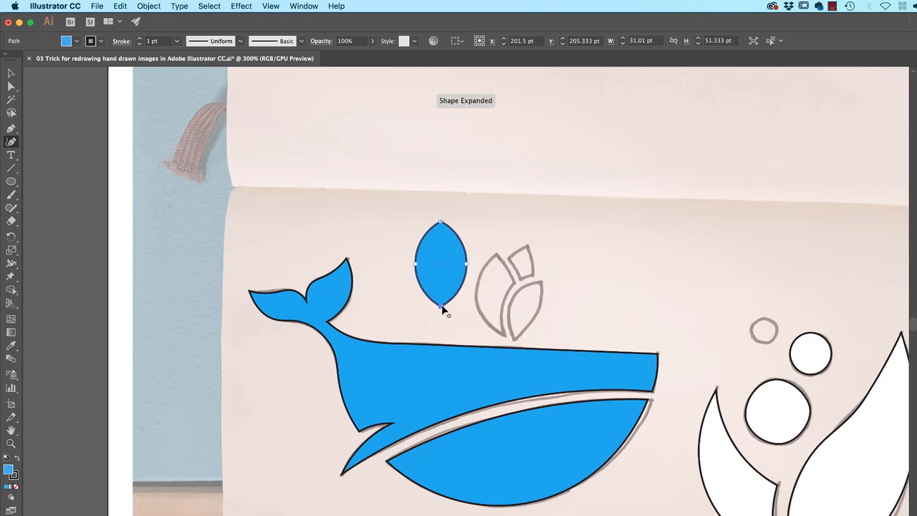
pyautogui.click(11, 72)
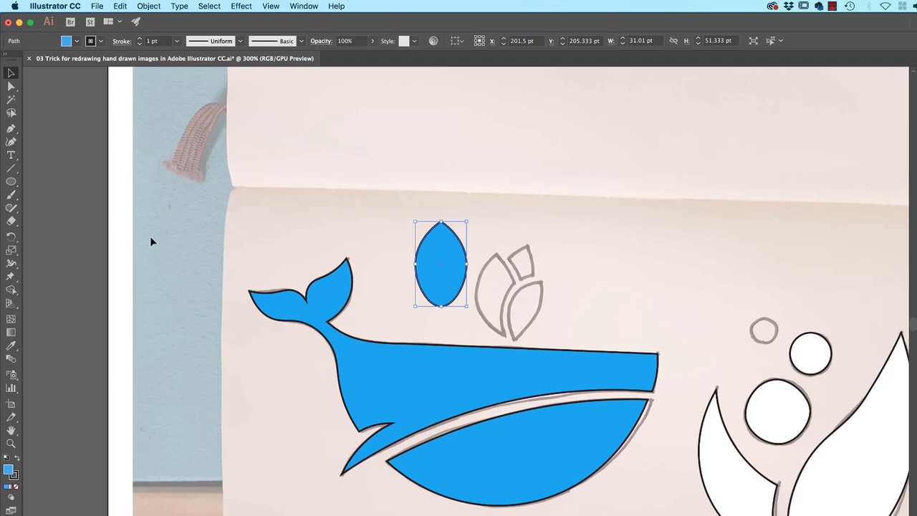
pyautogui.click(11, 142)
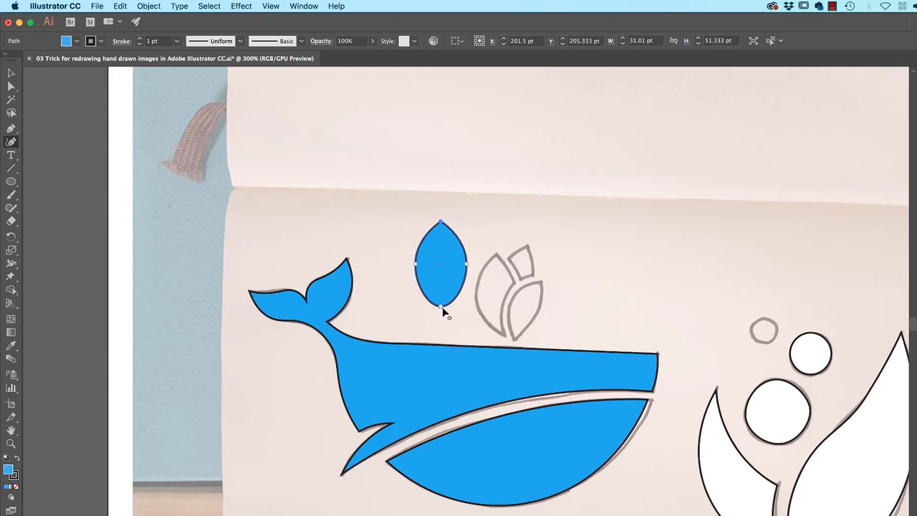
pyautogui.click(440, 305)
pyautogui.press('Delete')
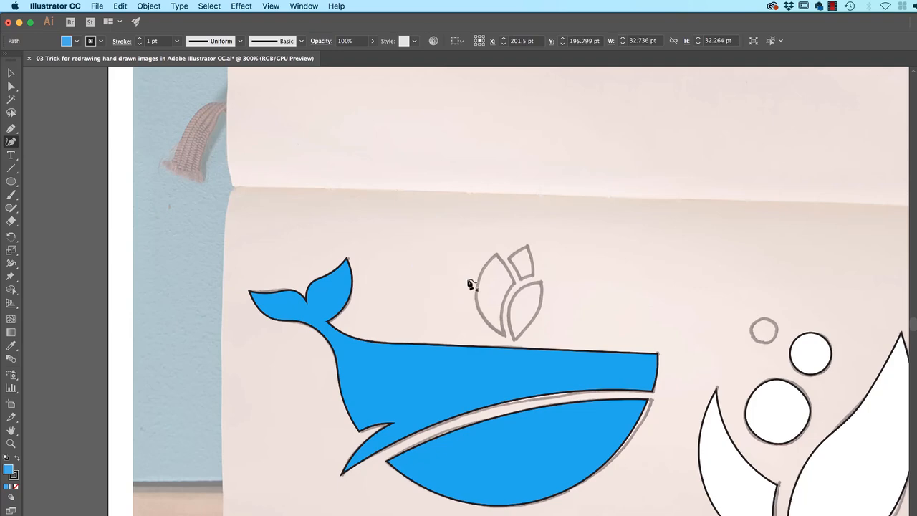
# Trace the large left leaf of the spout as a closed Curvature path about 23 by 50 pt with corners at its tips.
pyautogui.click(495, 254)
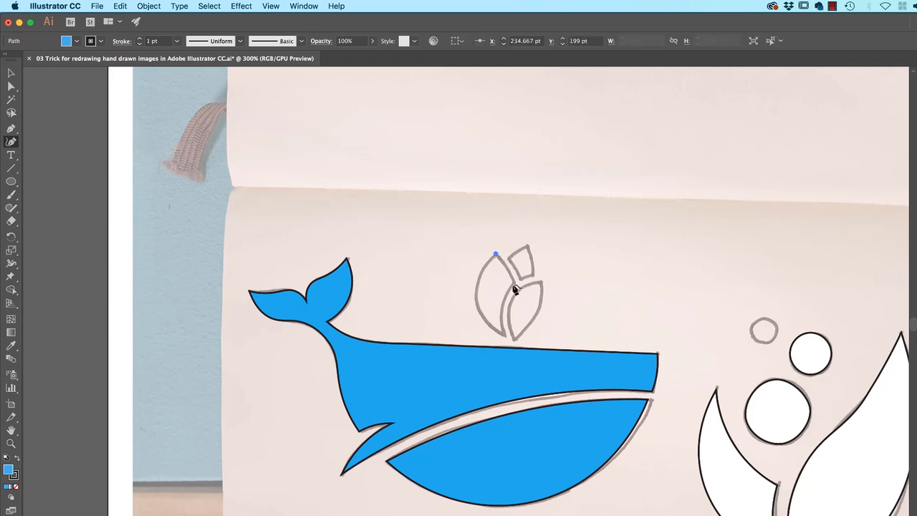
pyautogui.moveTo(514, 281); pyautogui.dragTo(514, 294)
pyautogui.click(504, 336)
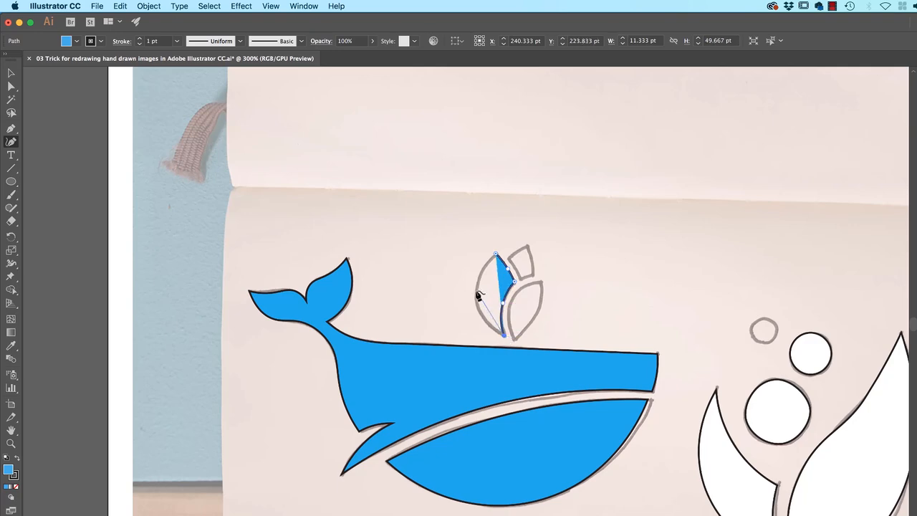
pyautogui.moveTo(475, 289); pyautogui.dragTo(476, 278)
pyautogui.click(497, 255)
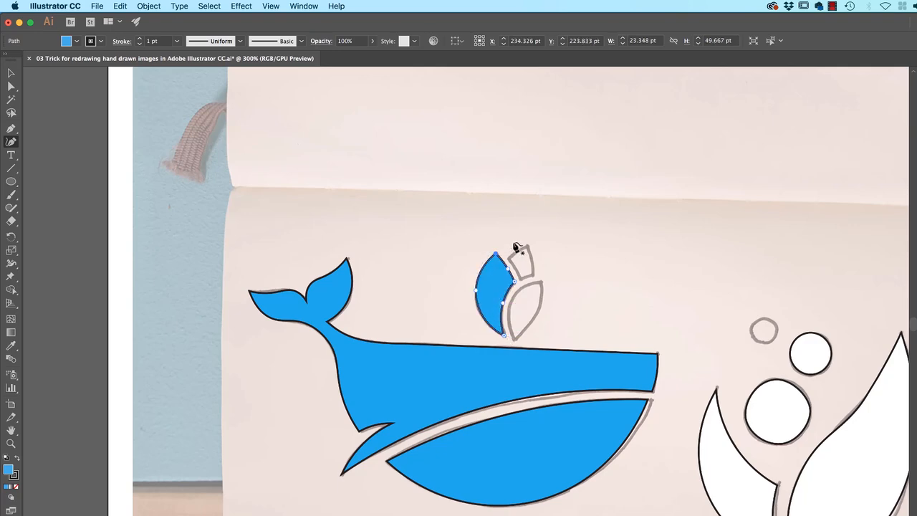
# Trace the small upper leaf of the spout as a closed four-cornered Curvature path about 15 by 21 pt with curved sides.
pyautogui.press('super+plus')
pyautogui.press('super+plus')
pyautogui.moveTo(601, 238); pyautogui.dragTo(503, 300)
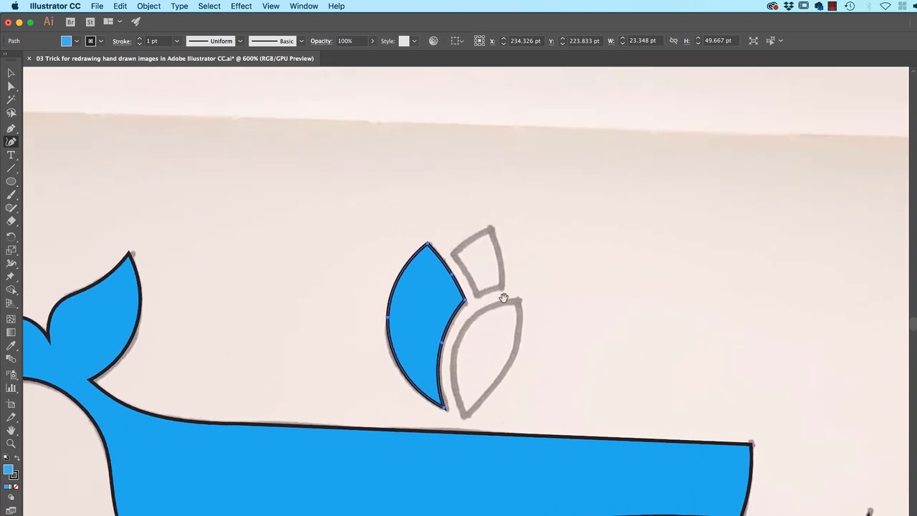
pyautogui.click(453, 254)
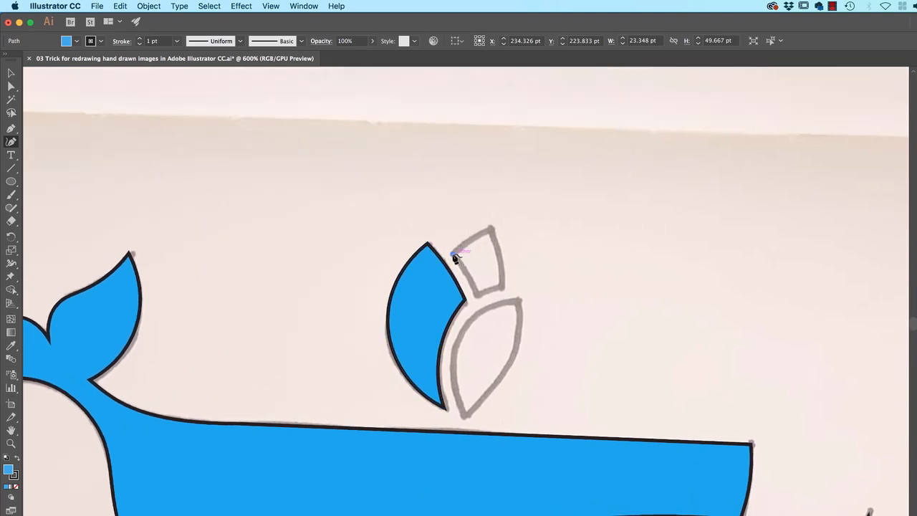
pyautogui.click(470, 239)
pyautogui.click(490, 229)
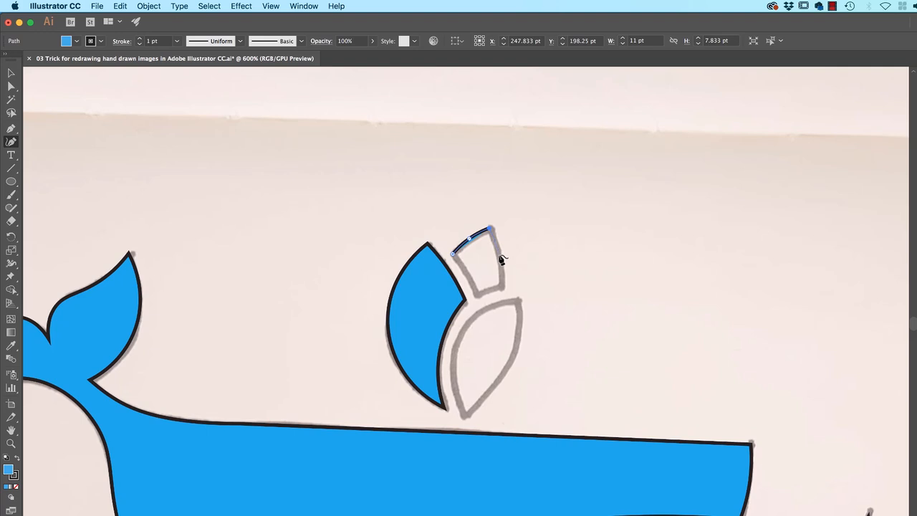
pyautogui.click(502, 257)
pyautogui.click(500, 289)
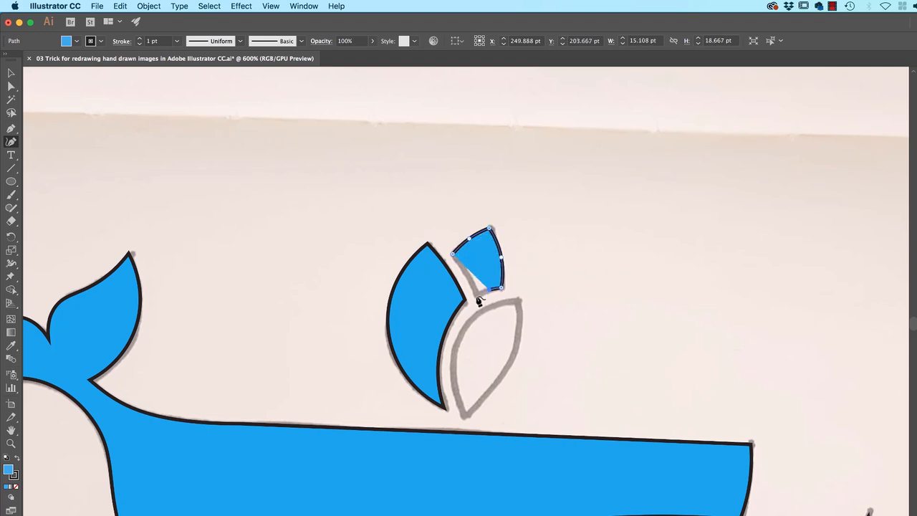
pyautogui.click(476, 296)
pyautogui.click(453, 255)
# Trace the lower right leaf of the spout as a closed Curvature path about 21 by 36 pt with two pointed ends.
pyautogui.click(518, 300)
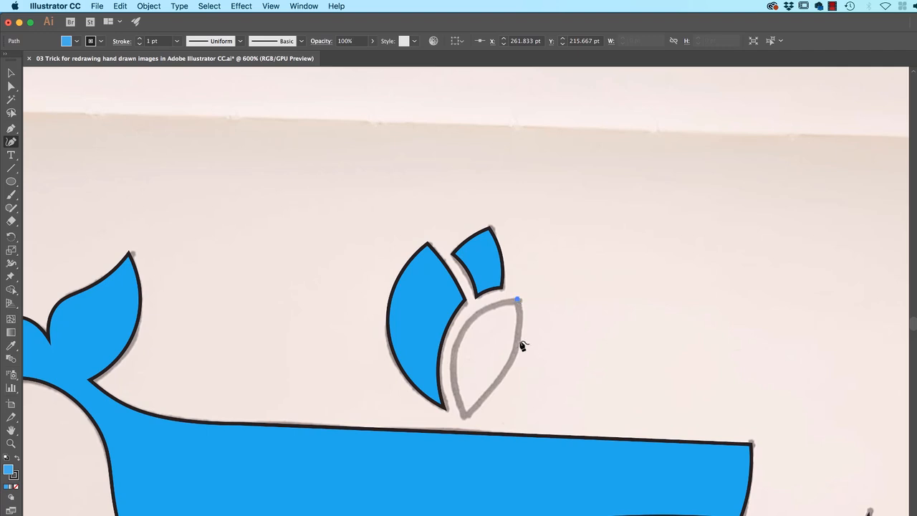
pyautogui.click(508, 363)
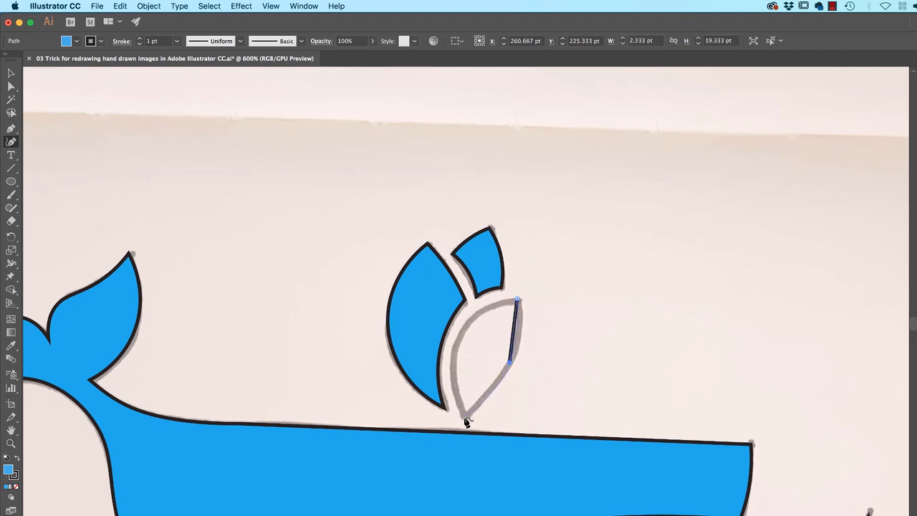
pyautogui.click(464, 417)
pyautogui.click(460, 335)
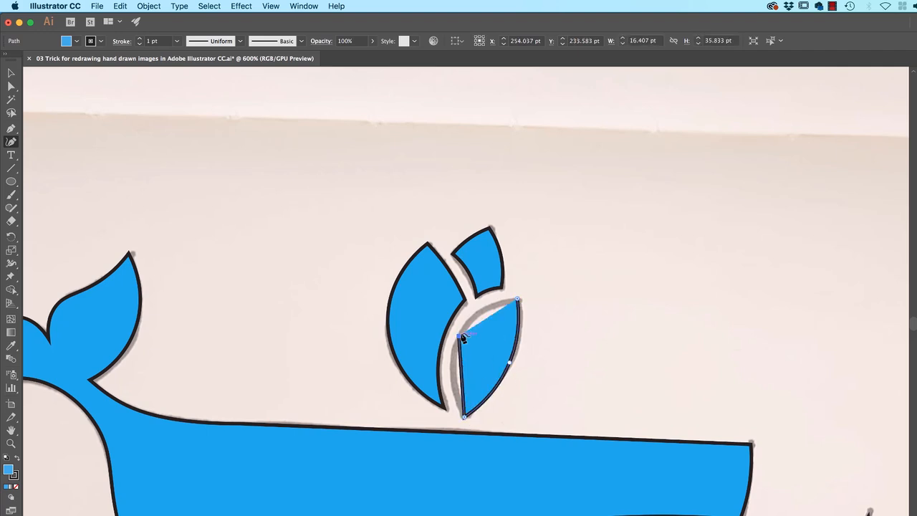
pyautogui.moveTo(518, 300); pyautogui.dragTo(520, 306)
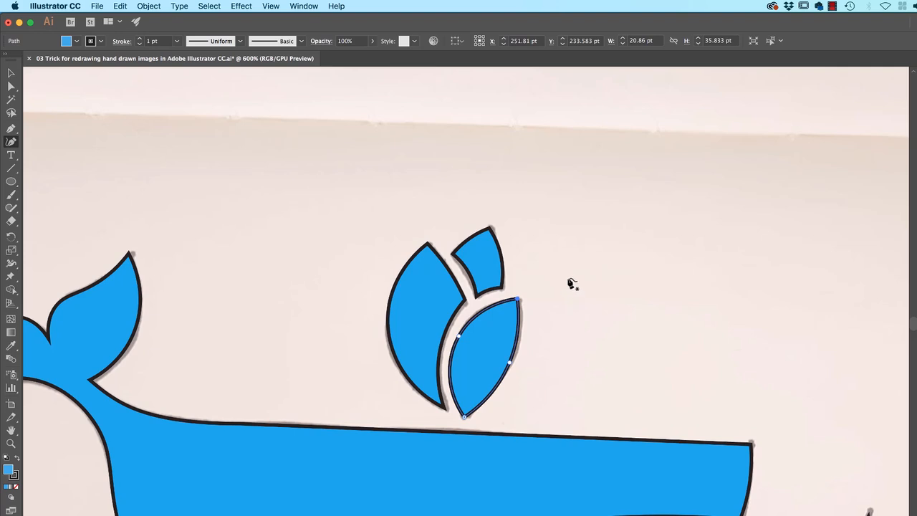
# Try to nudge the curve point on the inner left side of the spout's small upper leaf with the Curvature tool.
pyautogui.press('v')
pyautogui.click(563, 186)
pyautogui.click(484, 270)
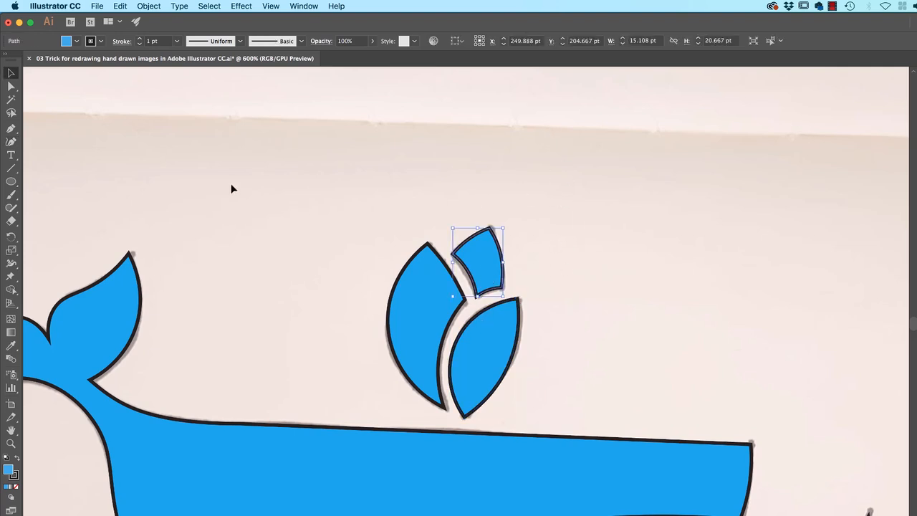
pyautogui.click(11, 141)
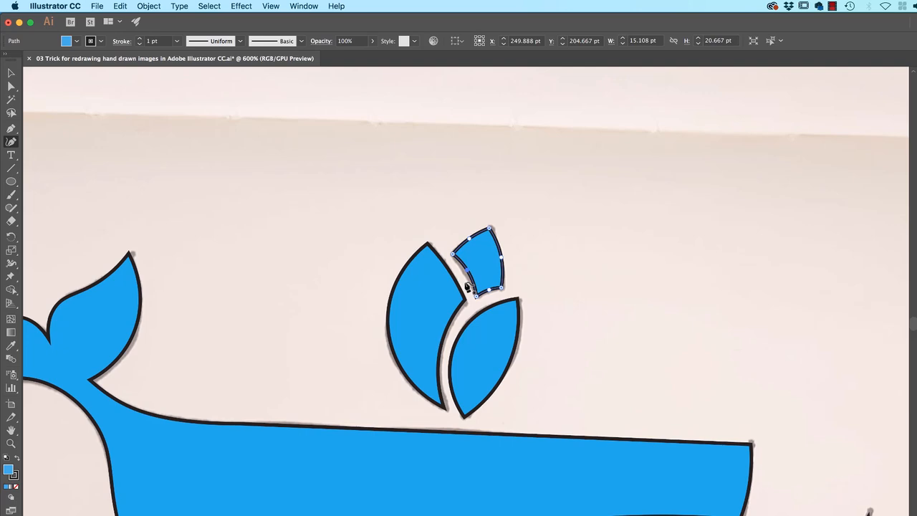
pyautogui.press('super+plus')
pyautogui.press('super+plus')
pyautogui.press('super+plus')
pyautogui.press('super+plus')
pyautogui.press('super+plus')
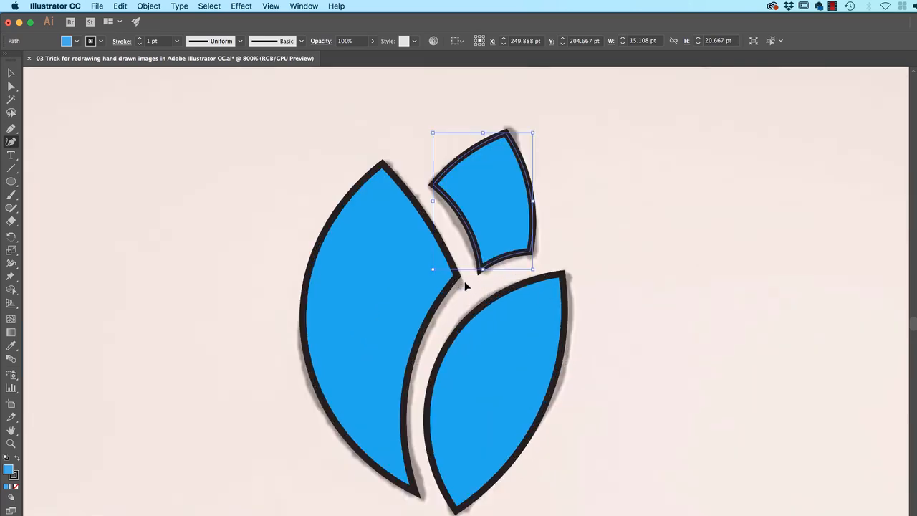
pyautogui.moveTo(537, 163); pyautogui.dragTo(550, 437)
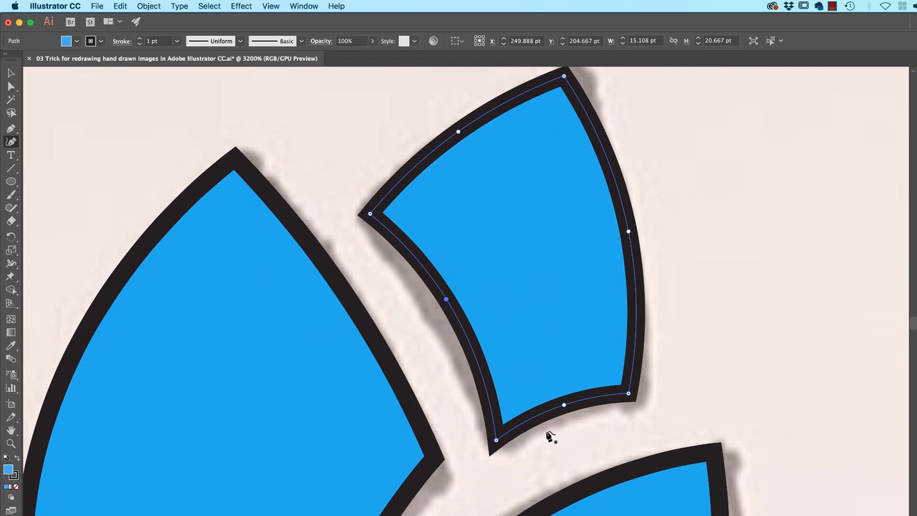
pyautogui.moveTo(446, 300)
pyautogui.mouseDown()
pyautogui.moveTo(437, 315)
pyautogui.moveTo(470, 299)
pyautogui.moveTo(458, 282)
pyautogui.moveTo(414, 280)
pyautogui.moveTo(442, 311)
pyautogui.moveTo(447, 304)
pyautogui.mouseUp()
# Turn Smart Guides off to adjust the small upper leaf's inner curve point without snapping, and turn them back on.
pyautogui.click(271, 5)
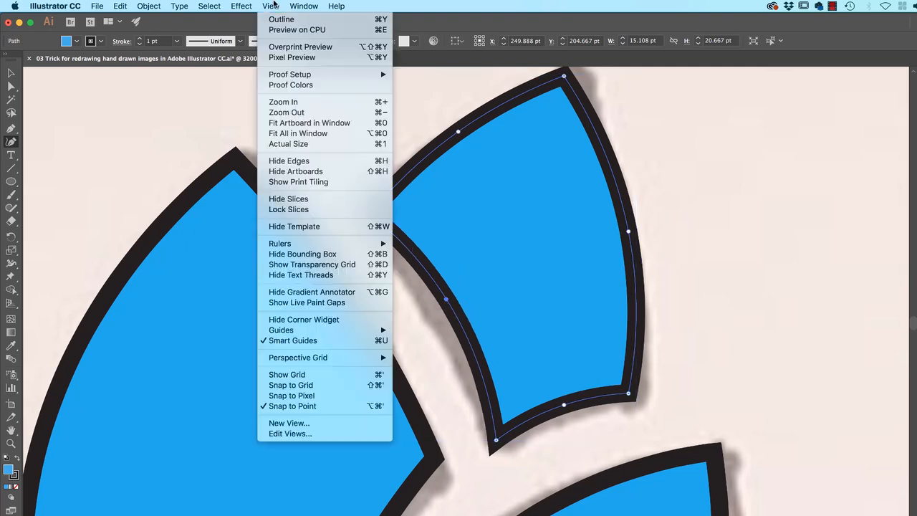
pyautogui.click(379, 343)
pyautogui.scroll(-3, 464, 308)
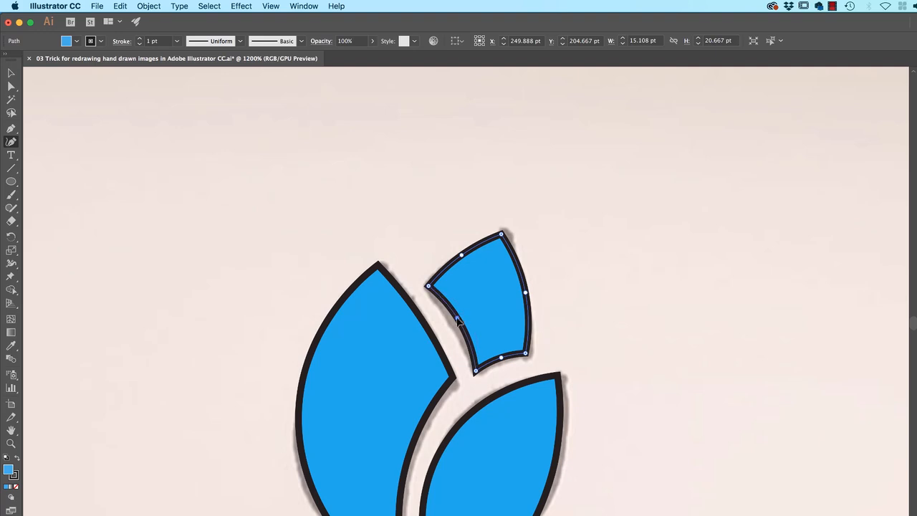
pyautogui.click(458, 319)
pyautogui.click(271, 6)
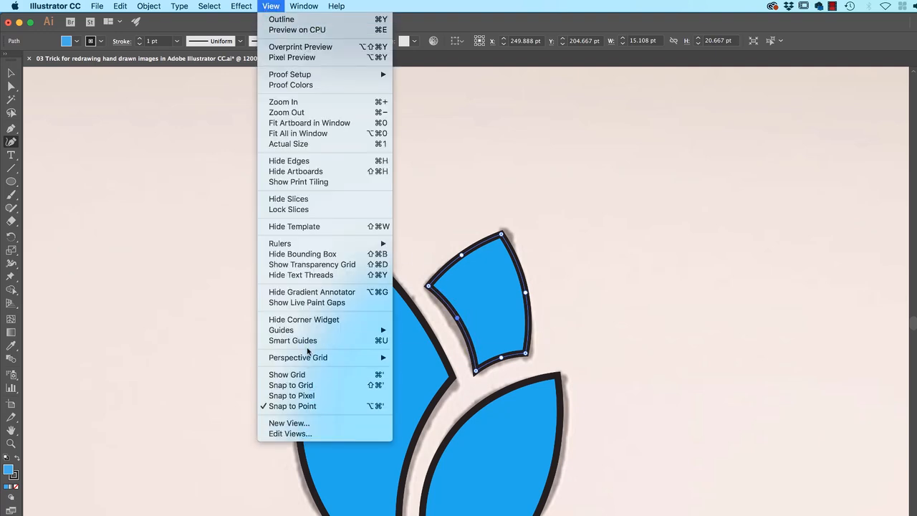
pyautogui.click(286, 340)
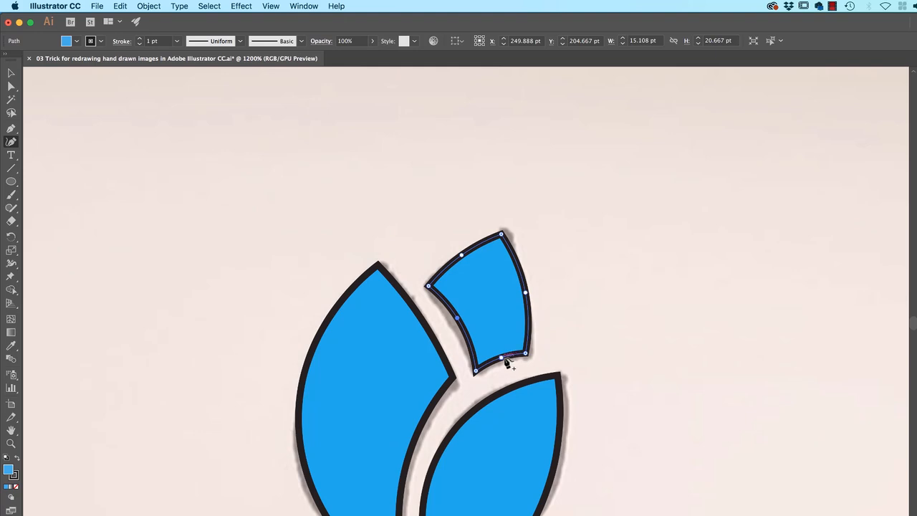
# Set the whale body's fill to None so the sketched eye underneath can be traced.
pyautogui.press('super+minus')
pyautogui.press('super+minus')
pyautogui.press('super+minus')
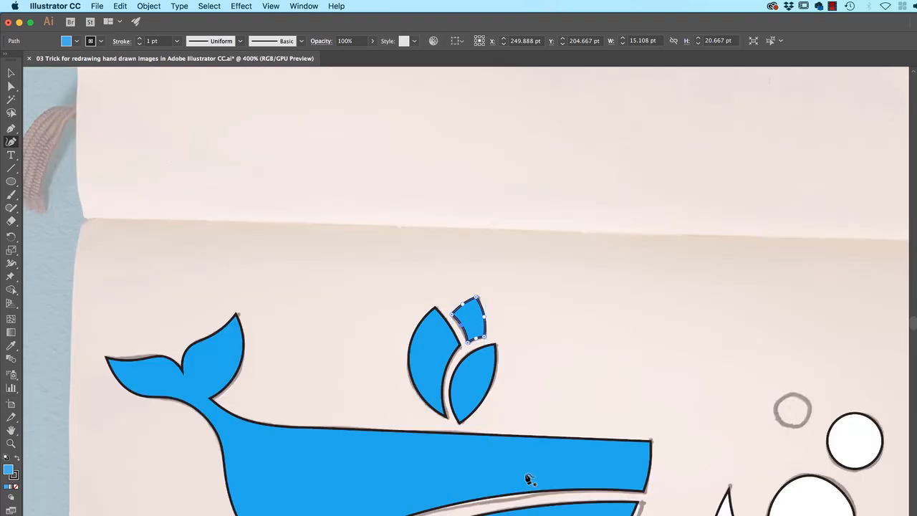
pyautogui.click(12, 73)
pyautogui.click(501, 454)
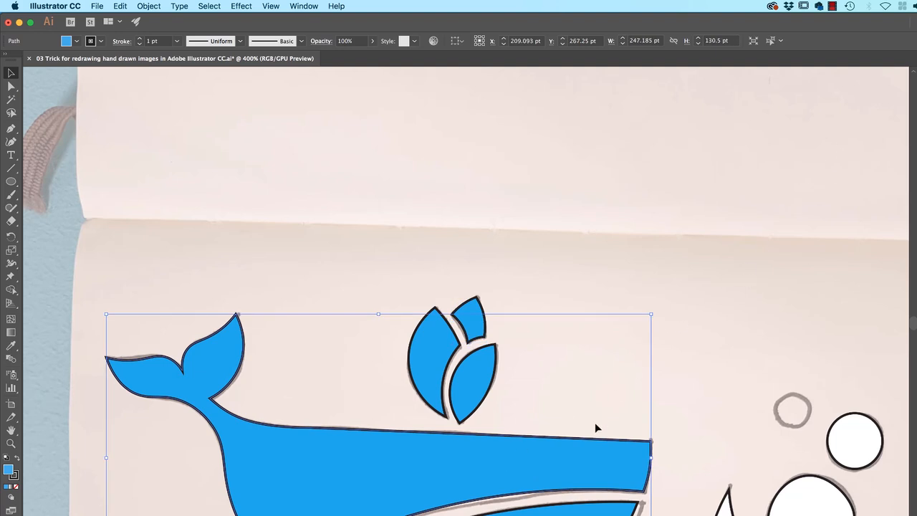
pyautogui.click(789, 186)
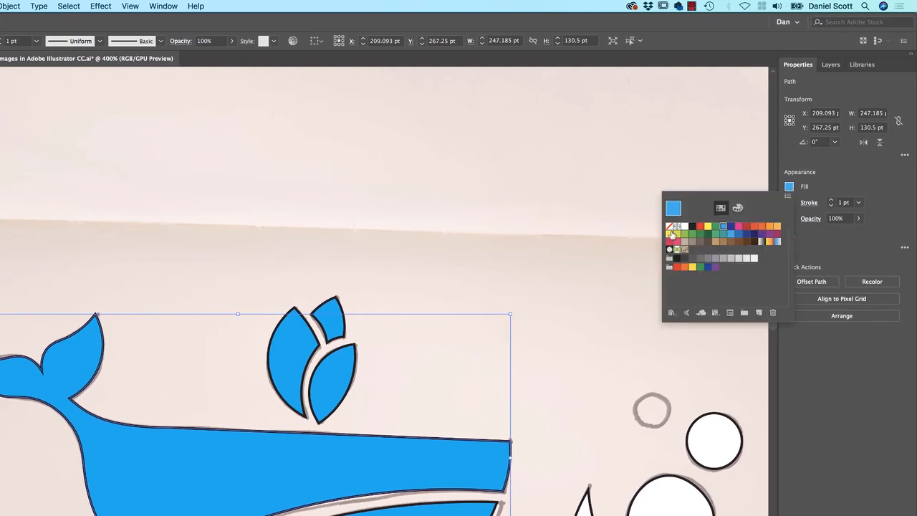
pyautogui.click(669, 226)
# Trace the whale's eye as a closed round four-point Curvature path about 8 by 8.4 pt.
pyautogui.press('super+equal')
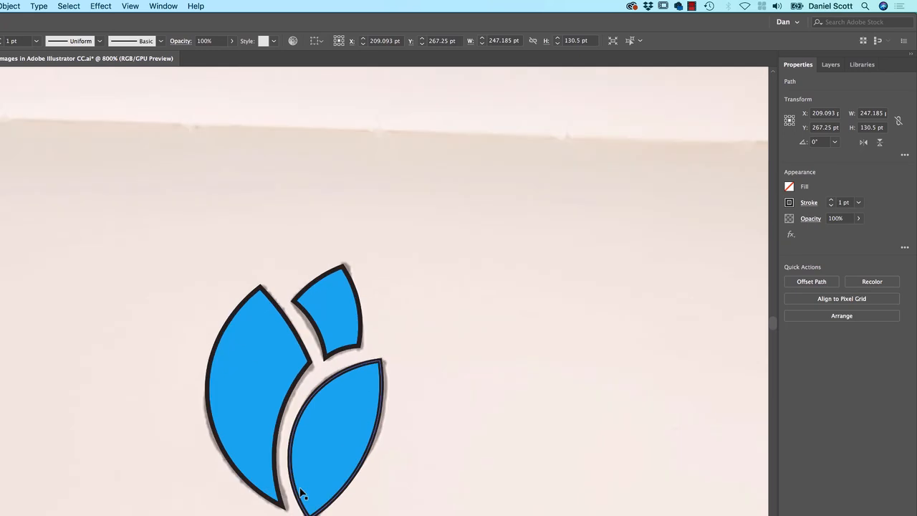
pyautogui.moveTo(594, 462); pyautogui.dragTo(583, 188)
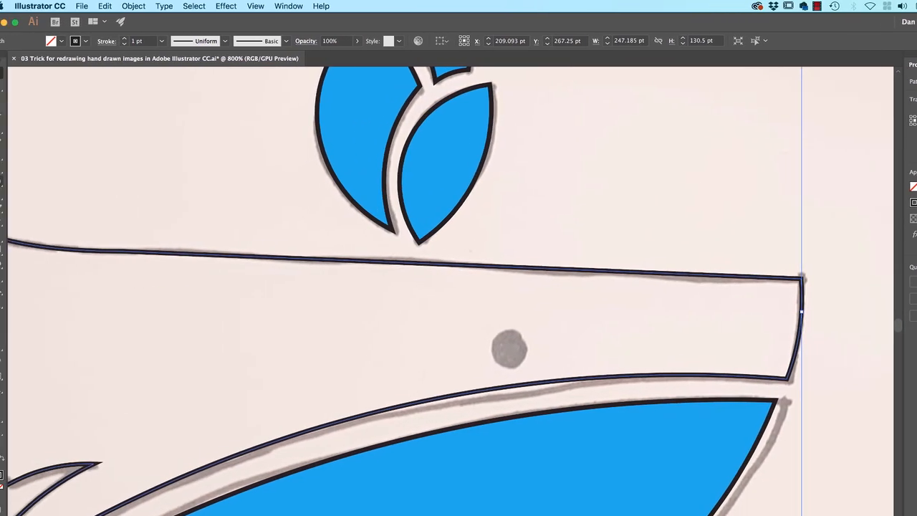
pyautogui.hotkey('shift', '`')
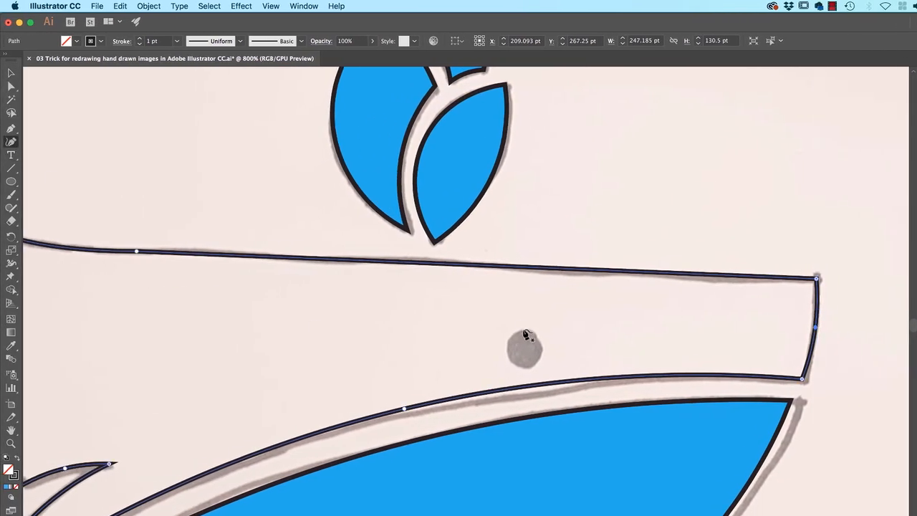
pyautogui.click(509, 330)
pyautogui.click(542, 348)
pyautogui.click(523, 366)
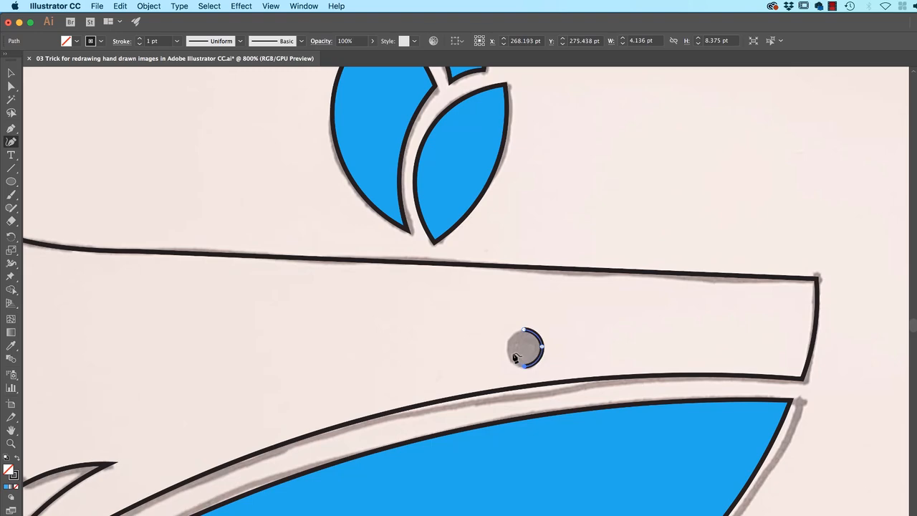
pyautogui.click(507, 349)
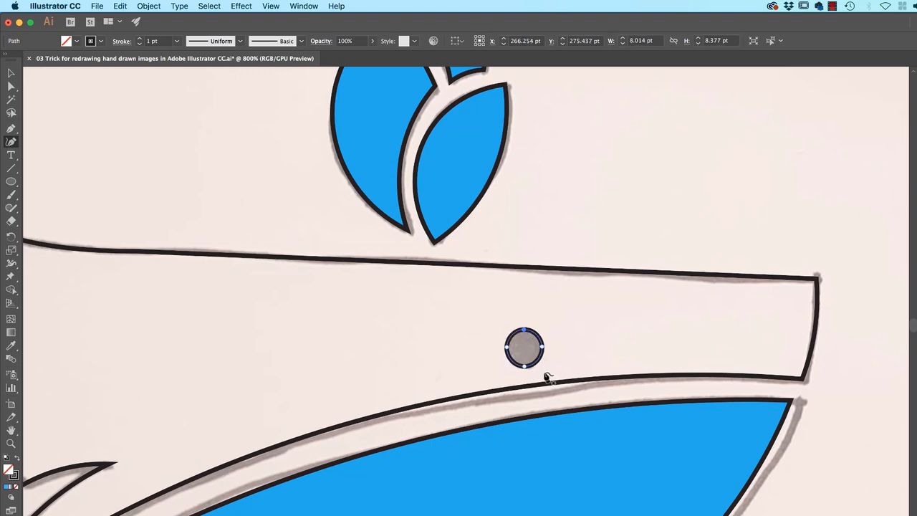
# Give the whale's eye a black fill and no stroke.
pyautogui.press('super+minus')
pyautogui.press('super+minus')
pyautogui.press('super+minus')
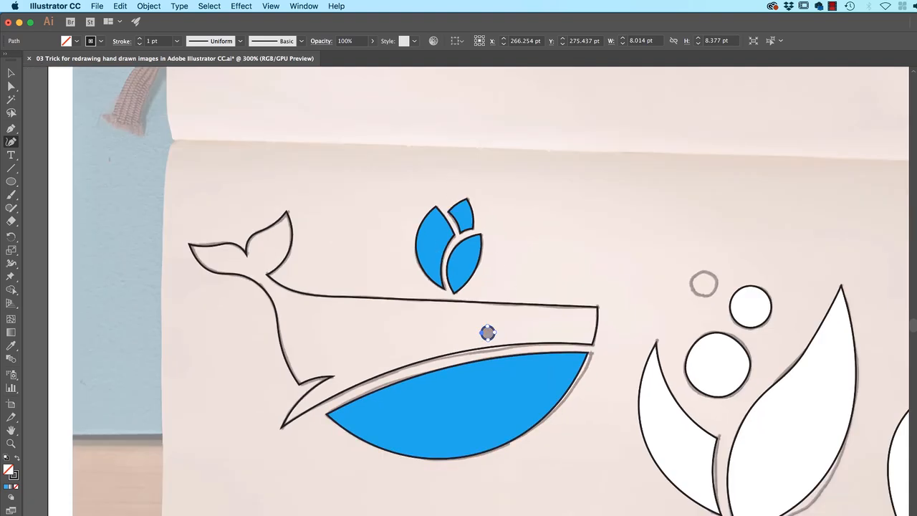
pyautogui.click(916, 210)
pyautogui.click(835, 227)
pyautogui.click(916, 209)
pyautogui.click(915, 218)
pyautogui.click(809, 243)
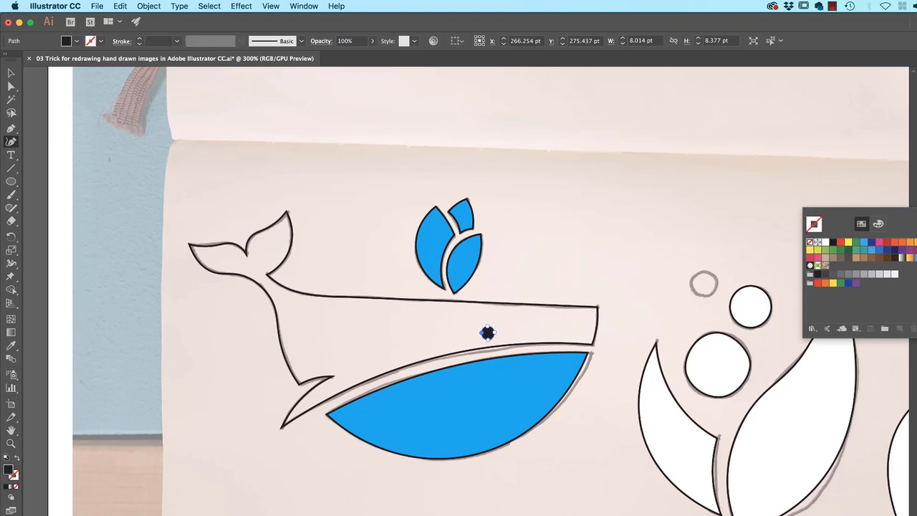
# Fill the whale body with the belly's blue by sampling it with the Eyedropper, and deselect everything.
pyautogui.click(11, 74)
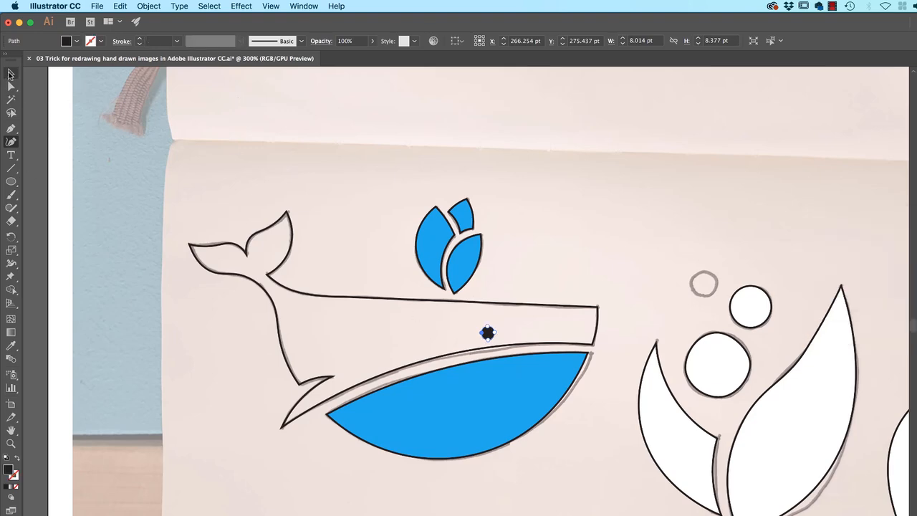
pyautogui.press('v')
pyautogui.click(338, 297)
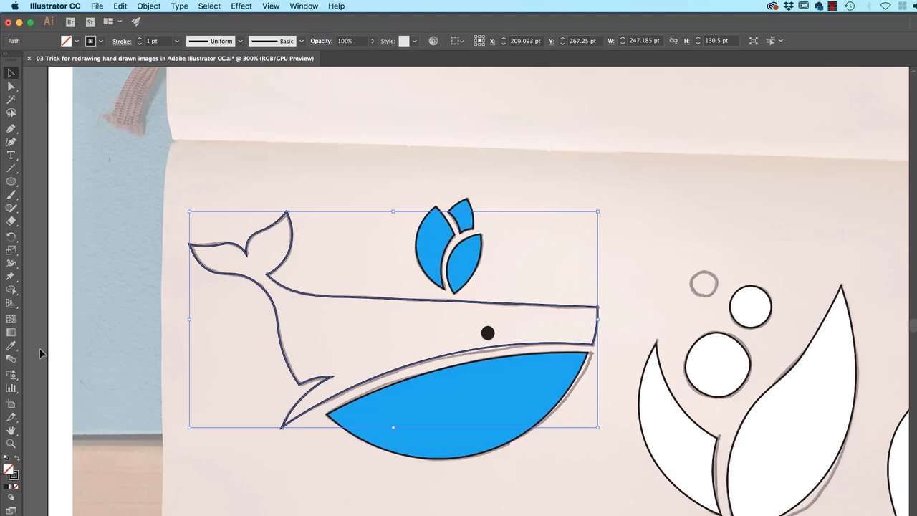
pyautogui.press('i')
pyautogui.click(516, 395)
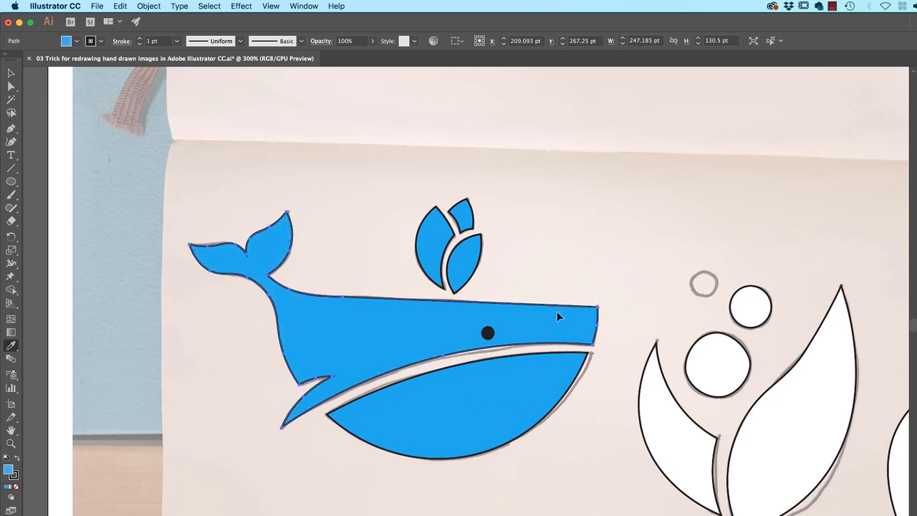
pyautogui.press('v')
pyautogui.click(630, 221)
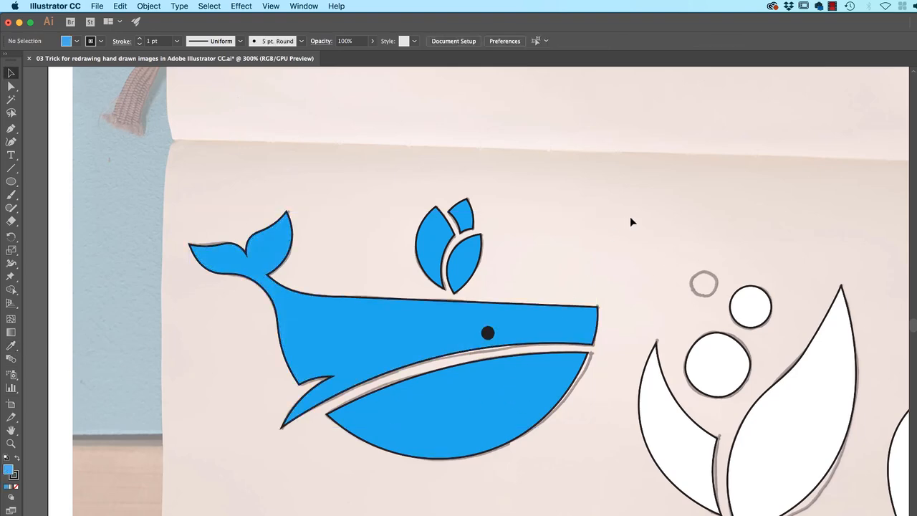